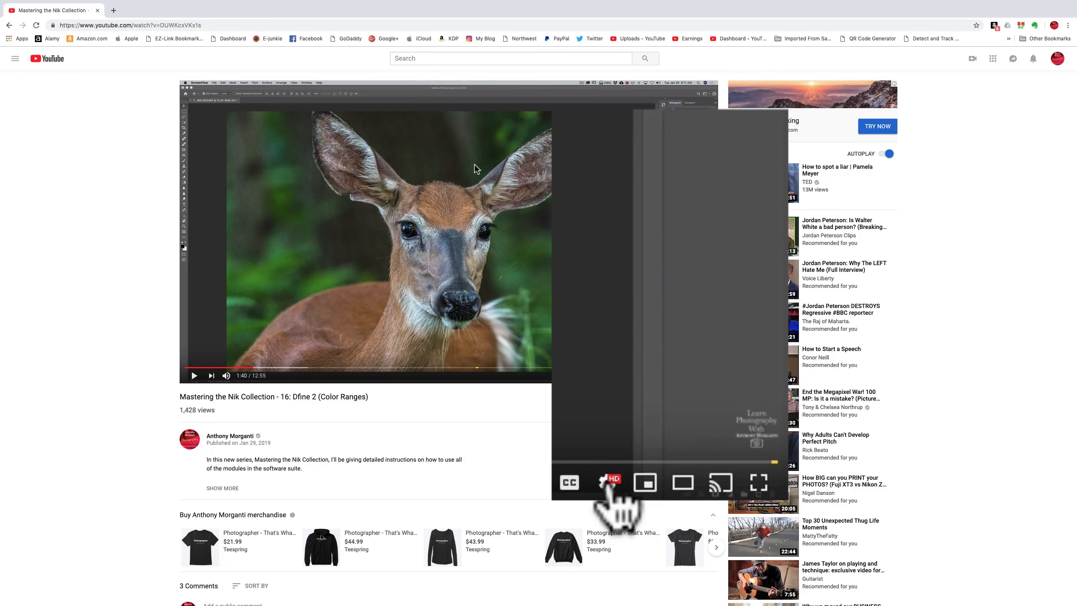
Open the playback quality options of the YouTube video
click(607, 482)
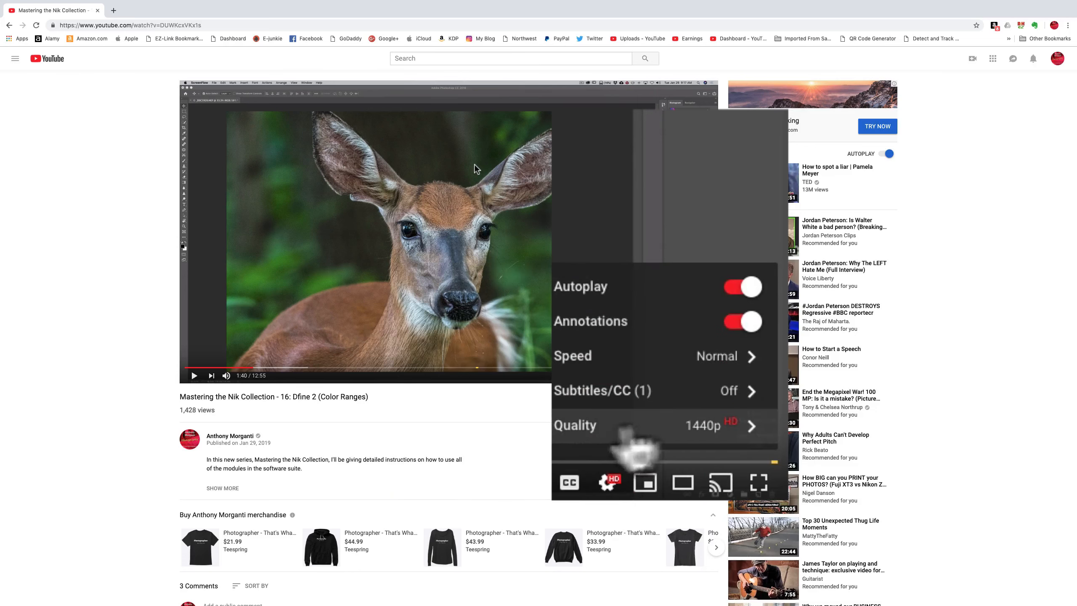
click(658, 424)
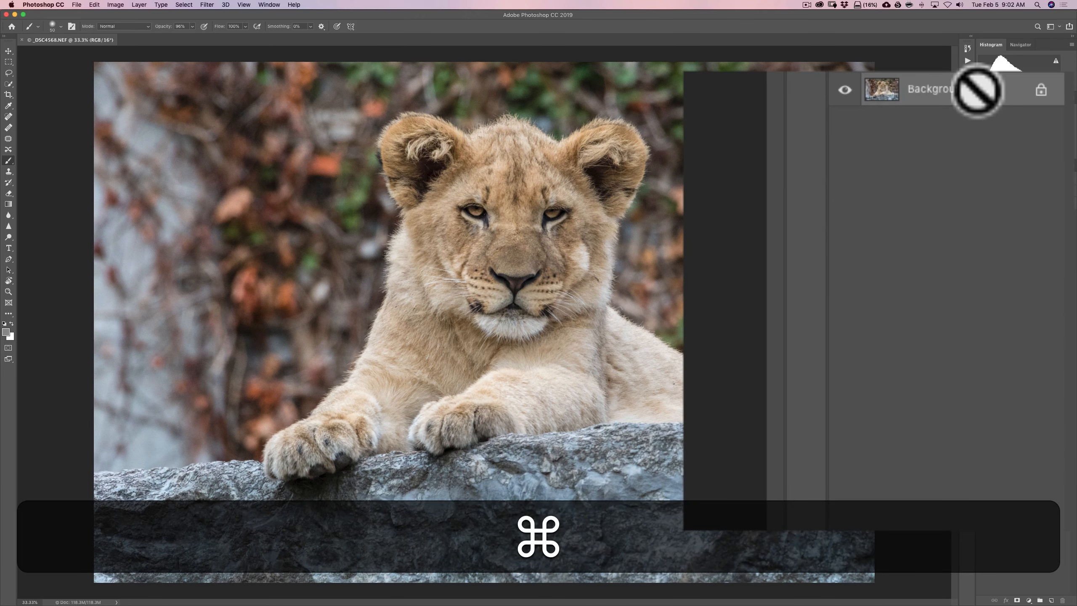
Duplicate the Background layer of the lion cub photo and convert the copy to a Smart Object
key(super+j)
click(988, 90)
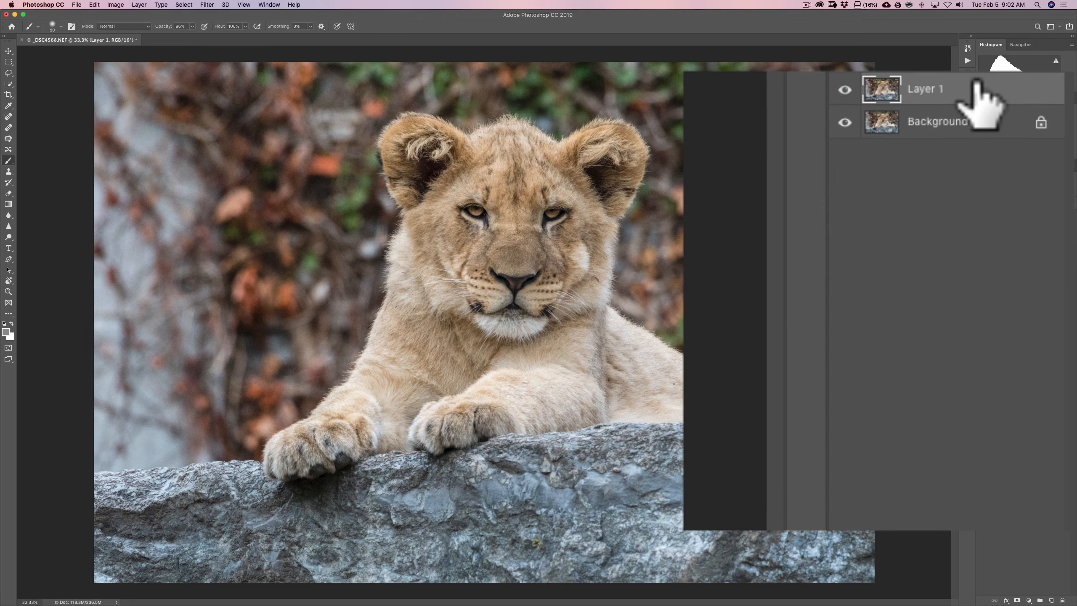
right_click(975, 87)
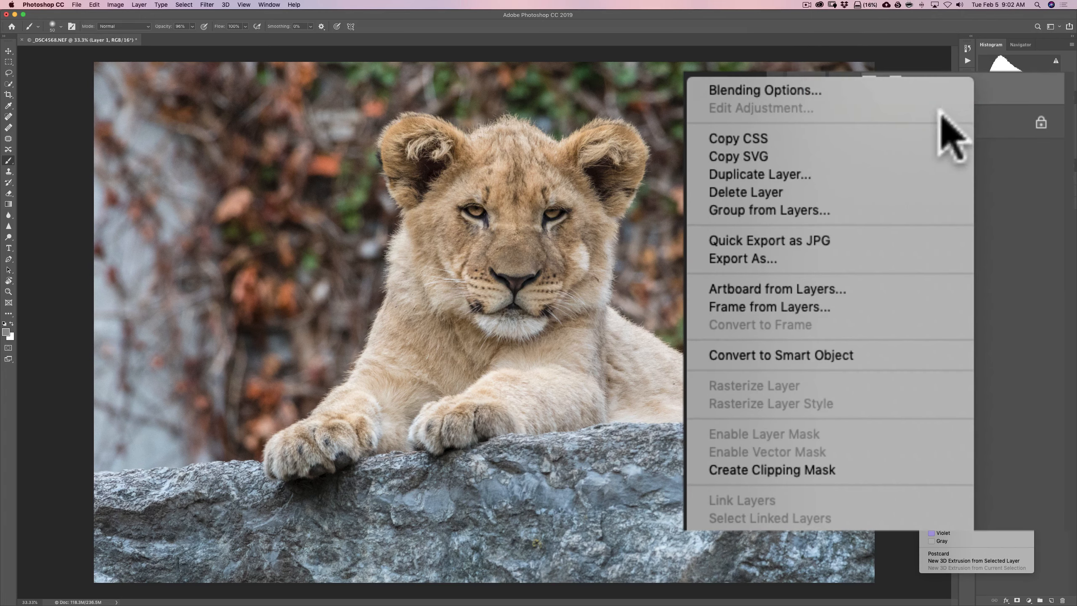
click(773, 355)
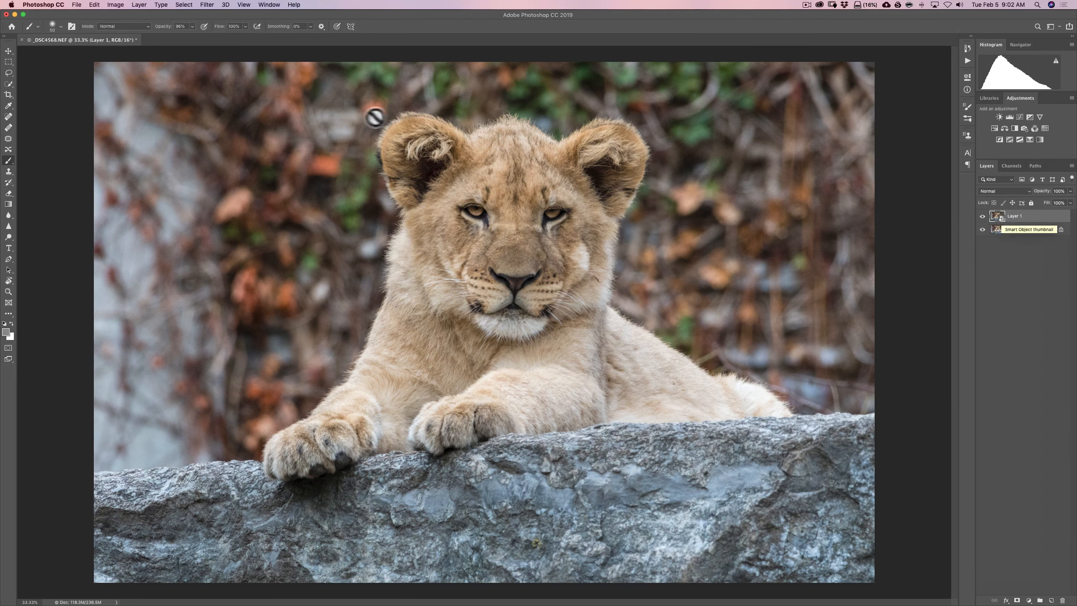
Launch the Nik Collection's Dfine 2 filter on the Smart Object layer and accept the Smart Filter notice
click(207, 4)
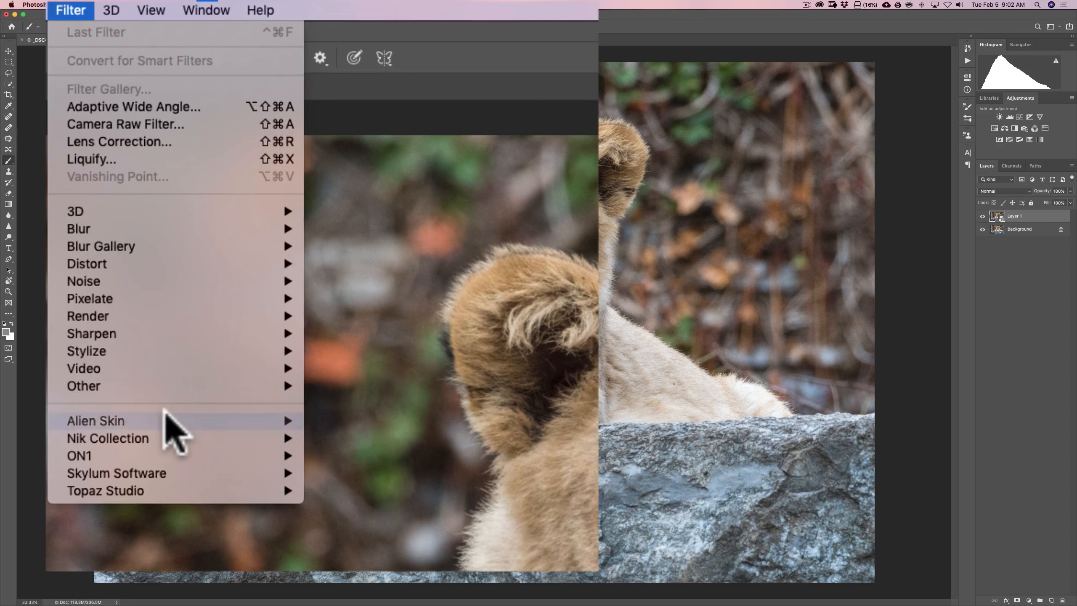
mouse_move(175, 441)
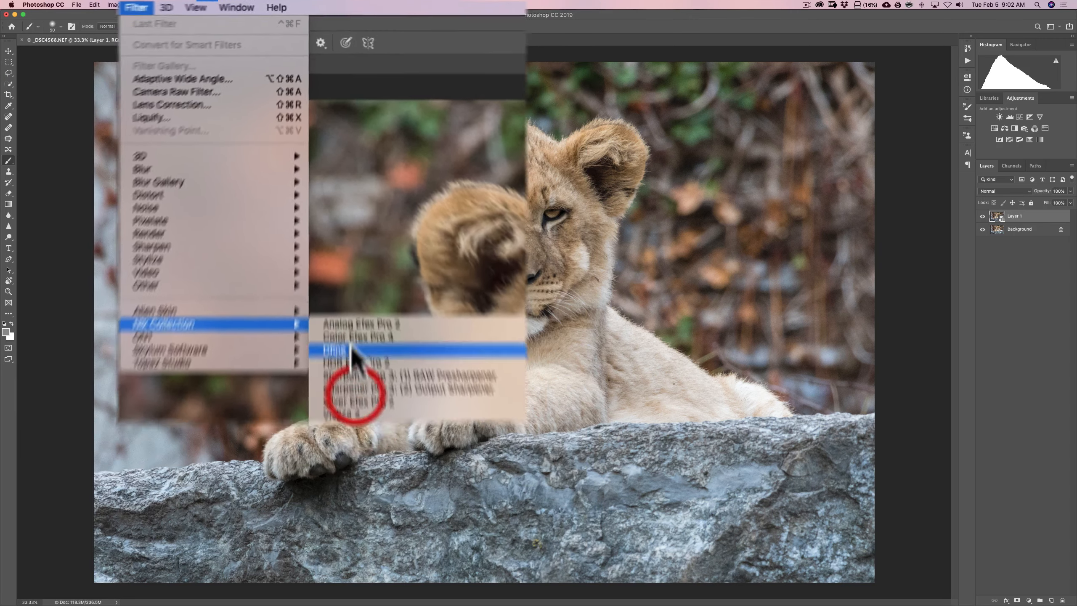
click(355, 350)
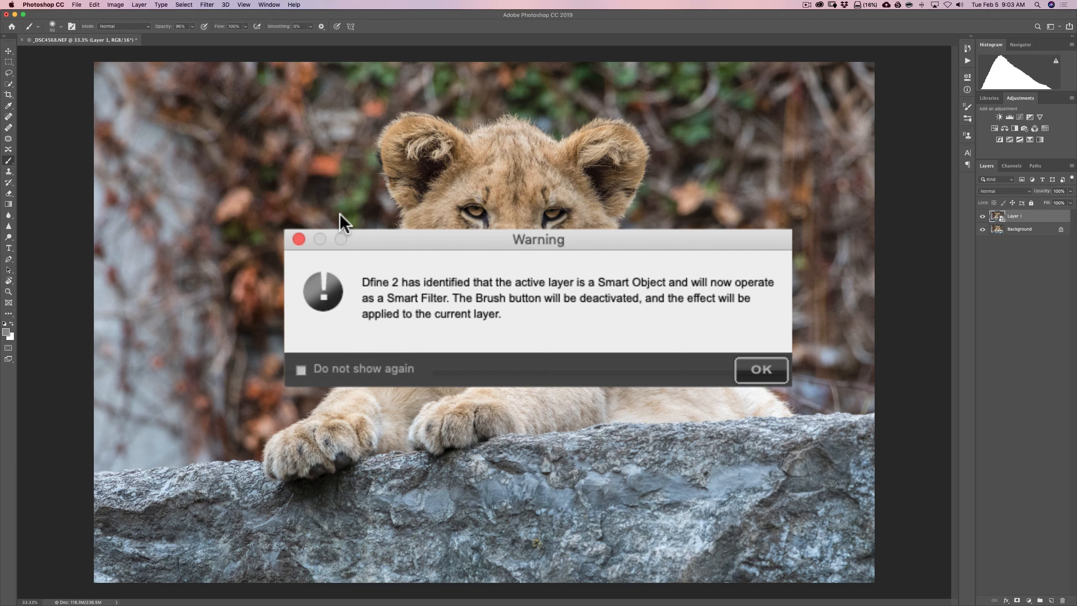
click(757, 367)
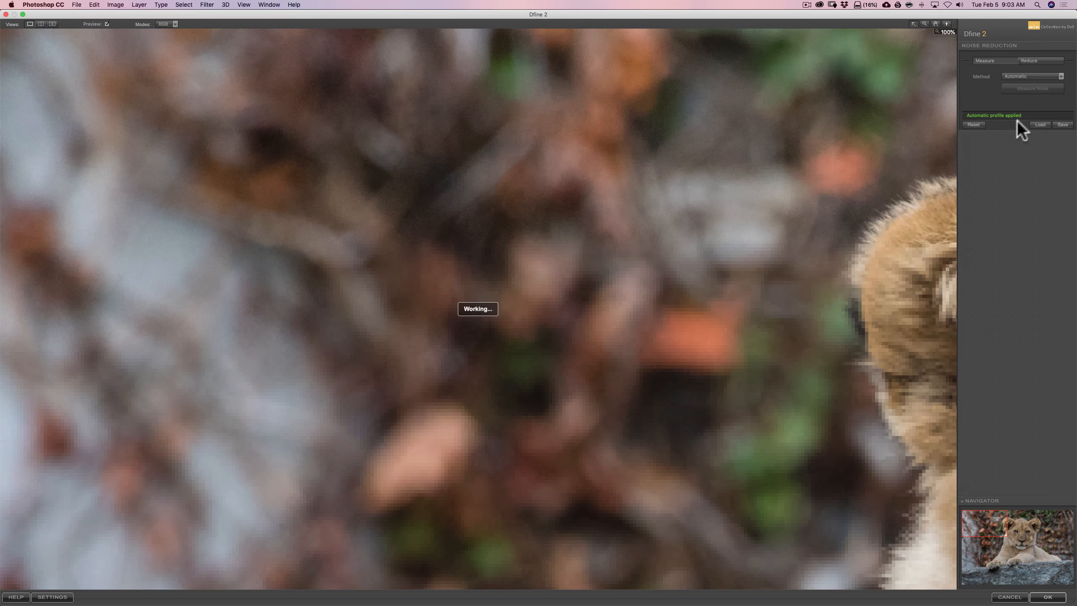
View the cub's head at 100% and compare it with the noise-reduction preview switched on and off
click(551, 258)
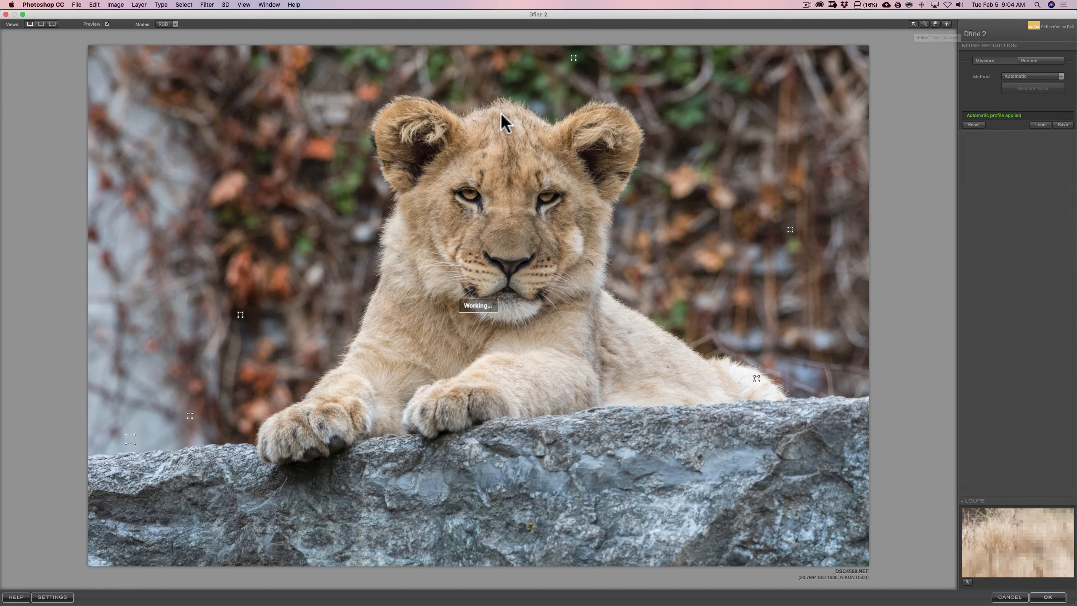
click(504, 153)
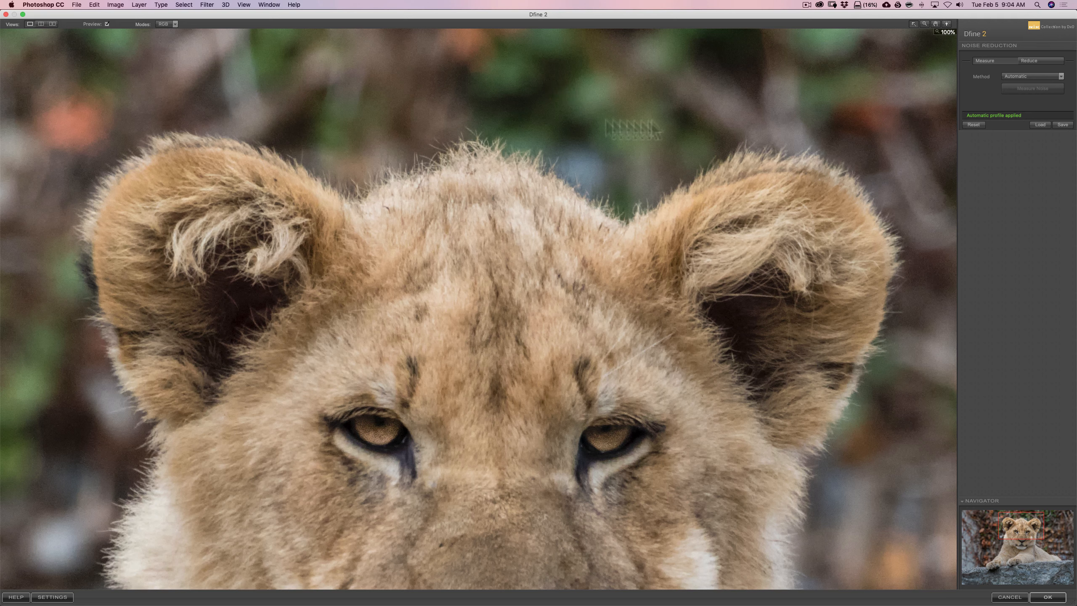
click(107, 24)
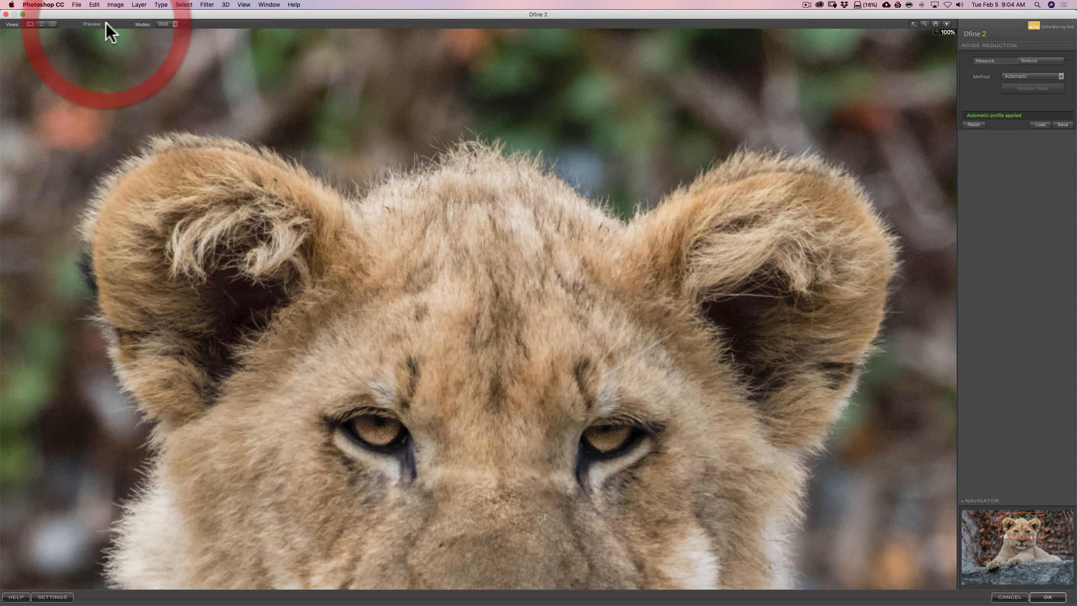
click(106, 24)
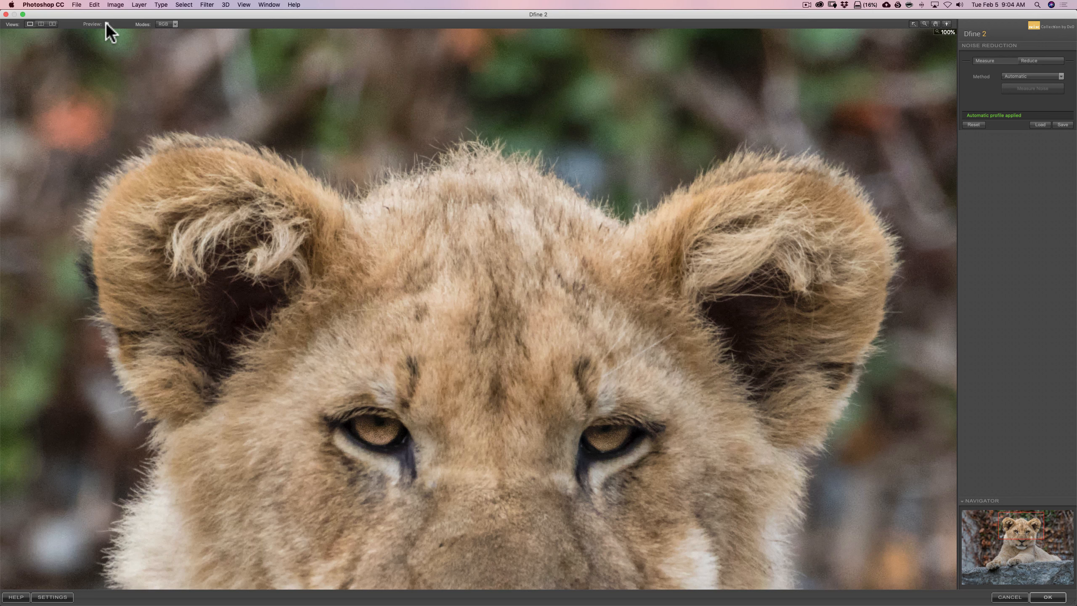
click(107, 24)
click(106, 24)
click(107, 24)
Compare before and after across the cub's head in the split preview by moving its divider, and return to the single-image view
click(41, 24)
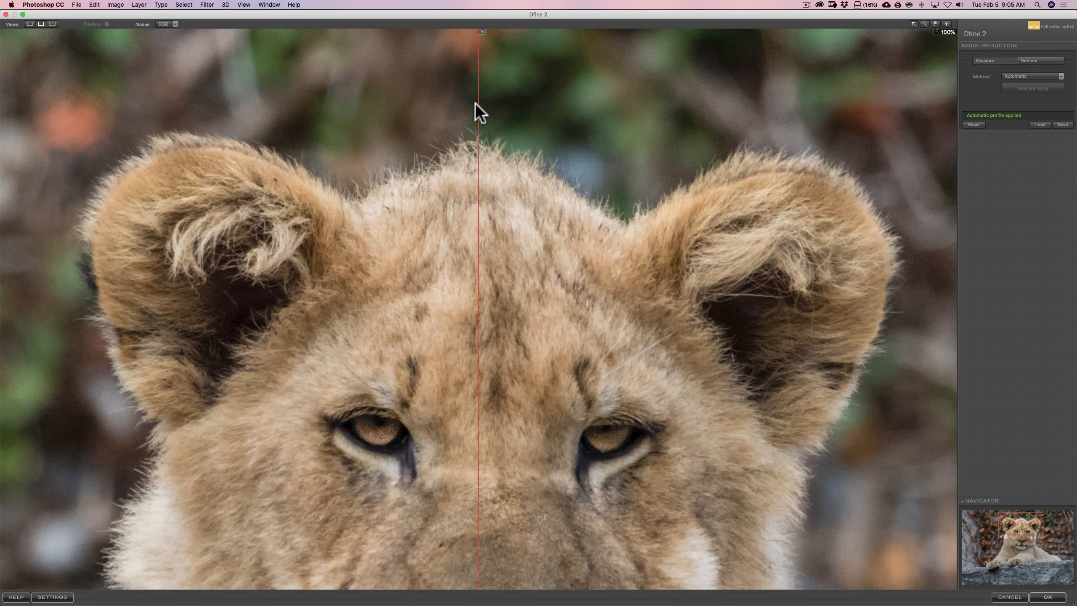
drag(478, 104, 565, 107)
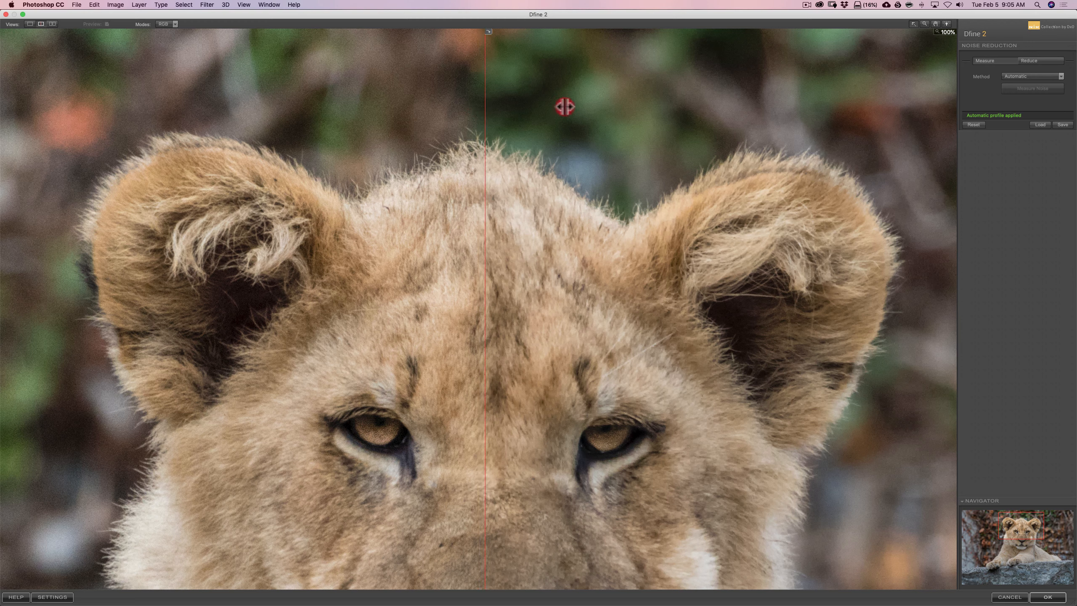
click(469, 101)
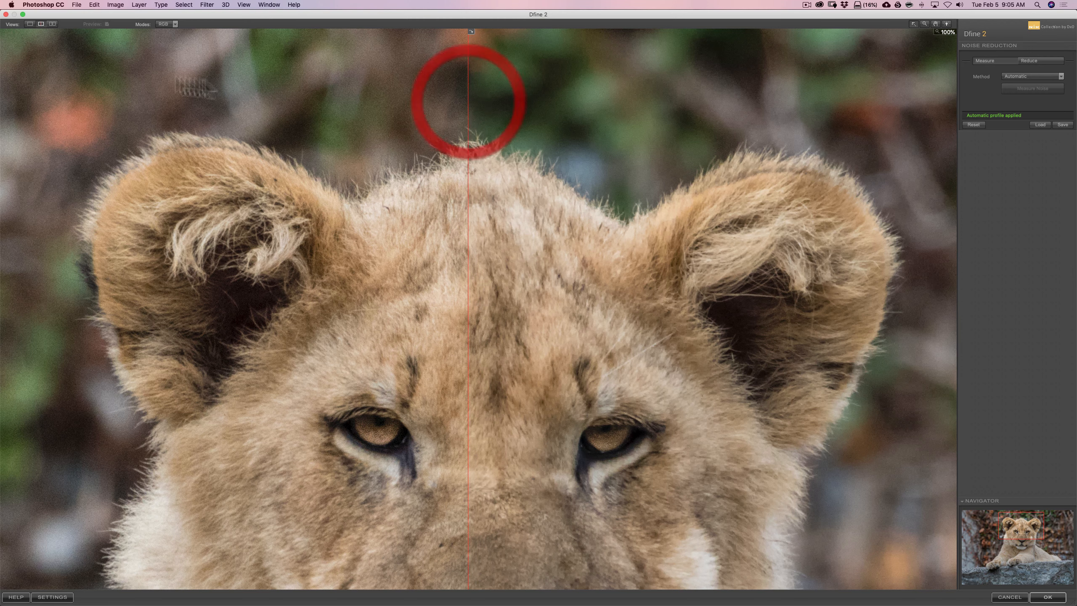
click(31, 23)
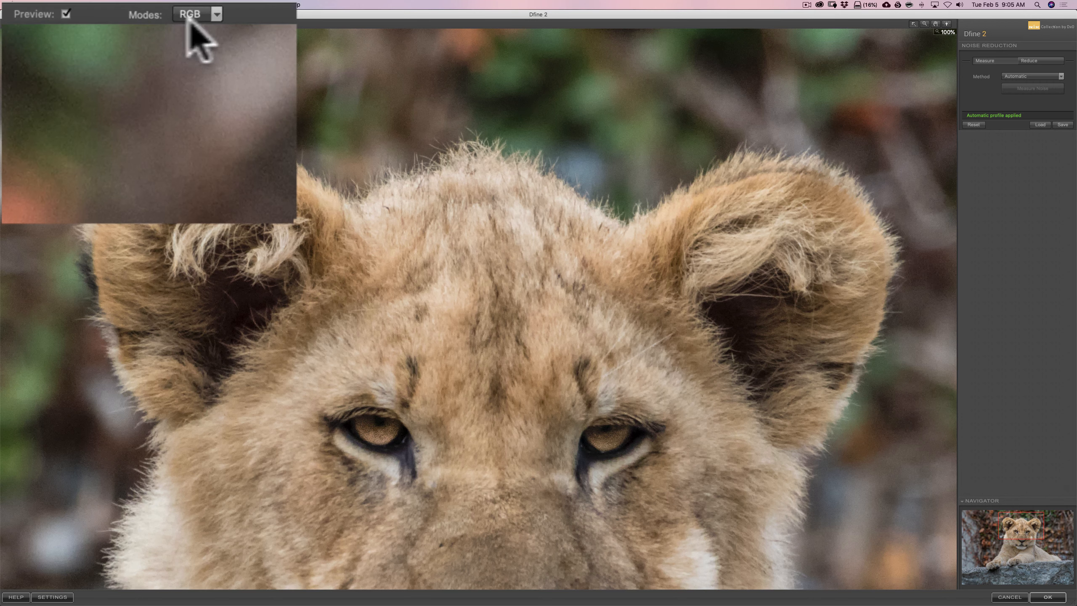
Turn off the noise-reduction preview and inspect the noise in the Red, Green and Blue channels in turn
click(220, 13)
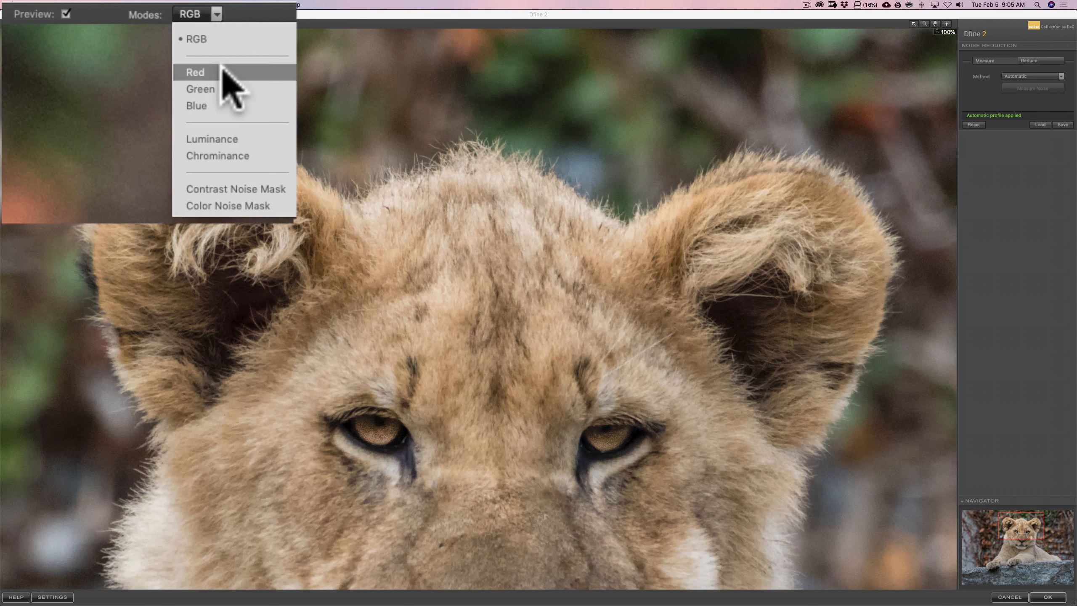
click(251, 8)
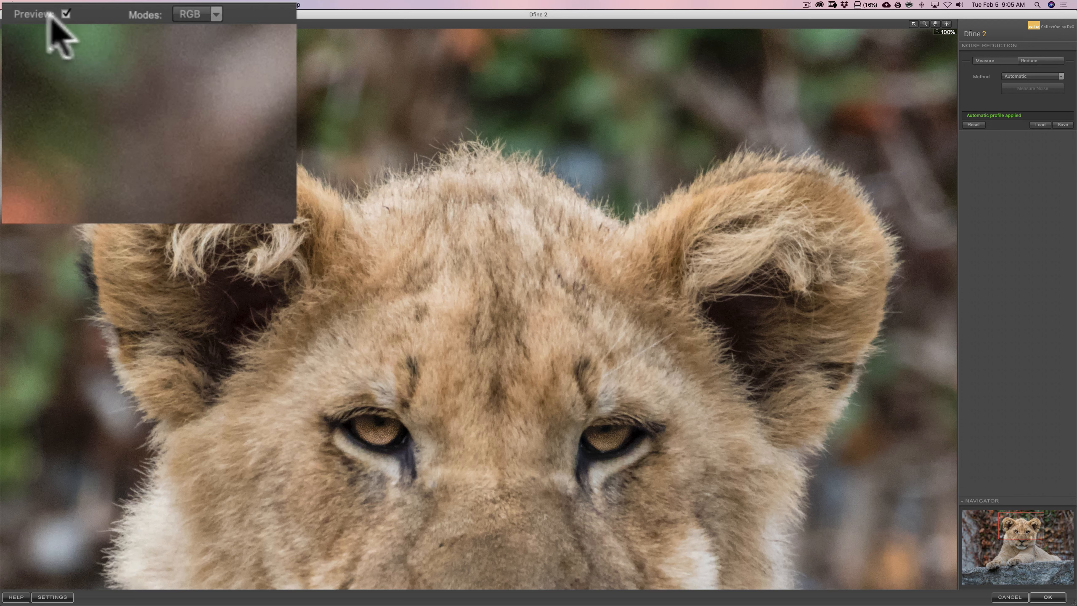
click(65, 13)
click(220, 14)
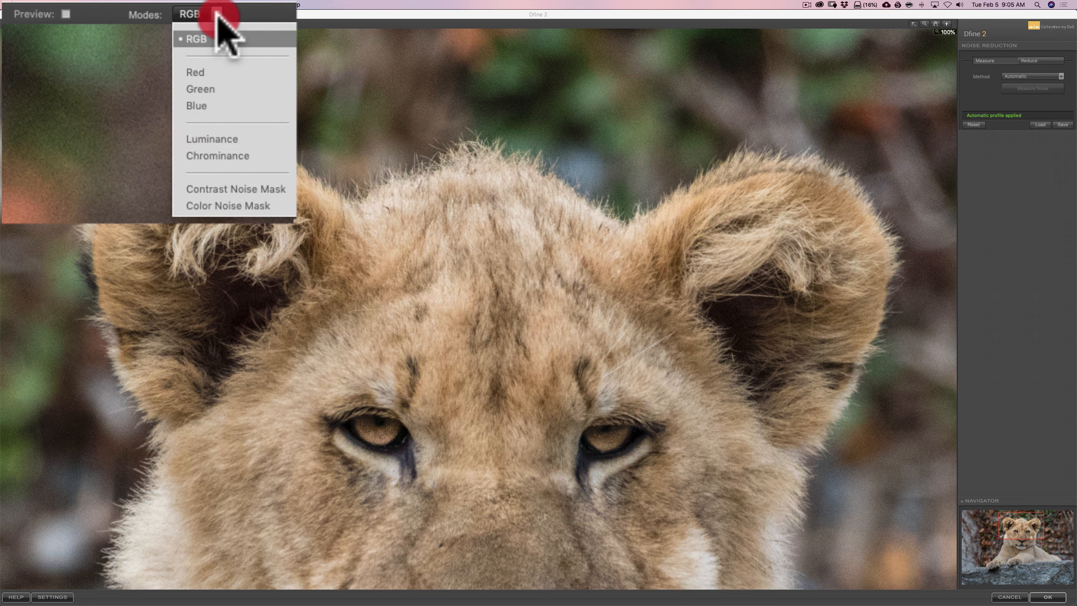
click(212, 71)
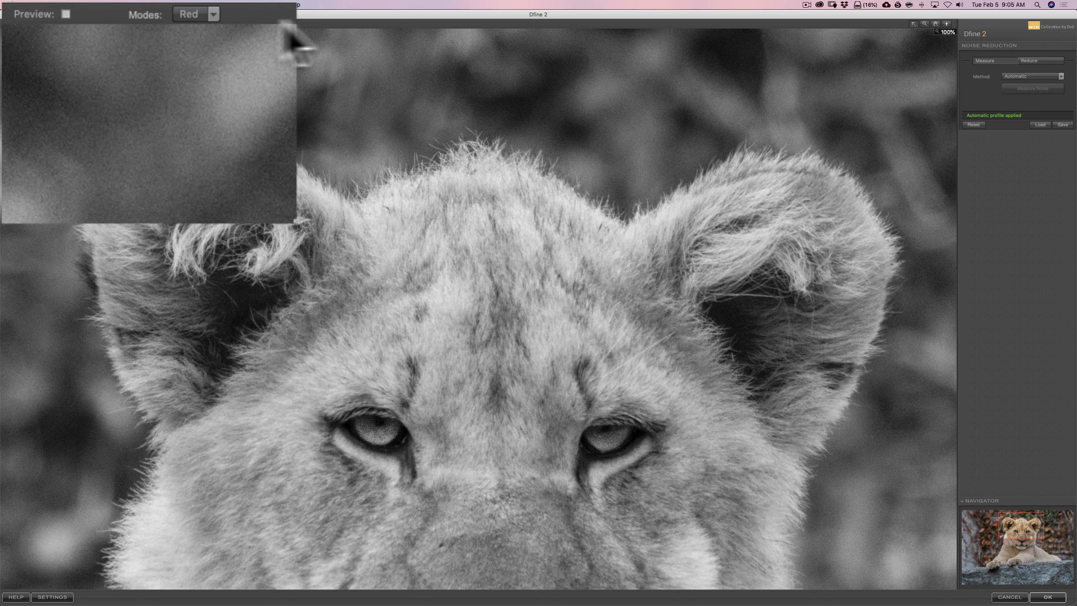
click(214, 13)
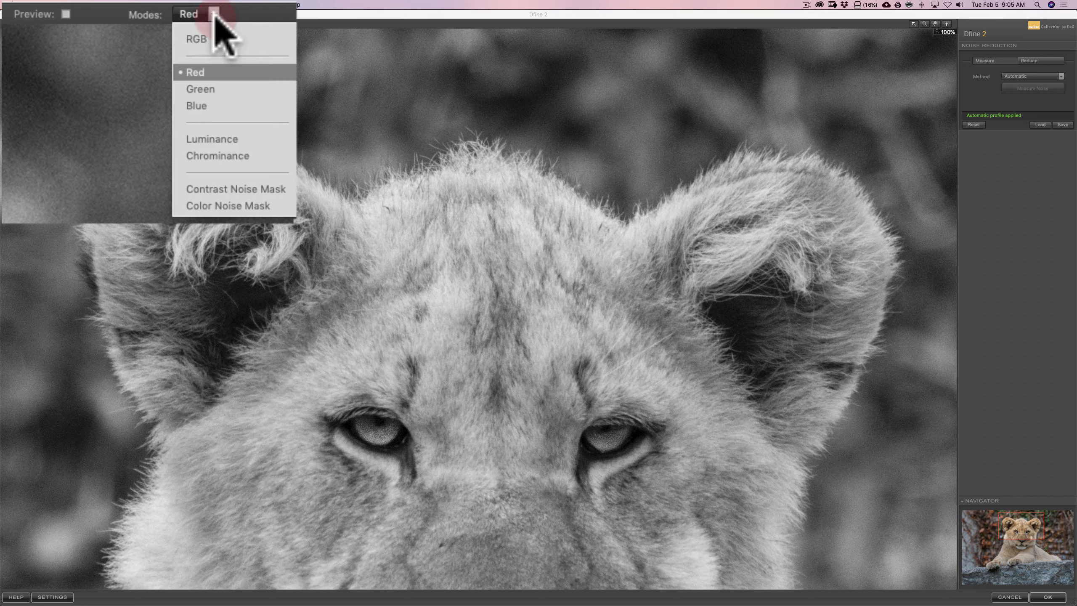
click(201, 89)
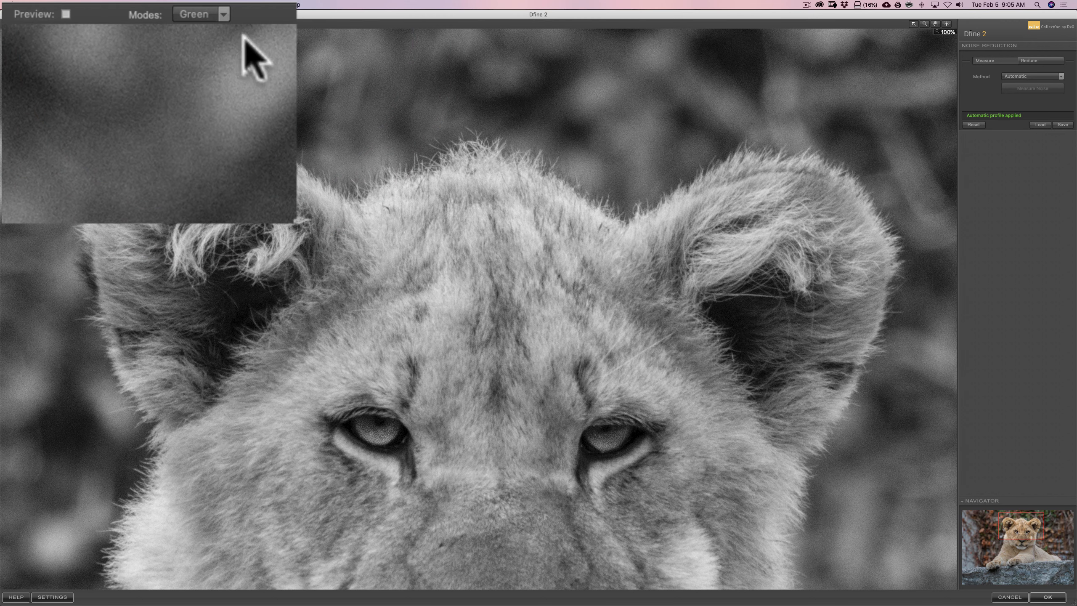
click(222, 14)
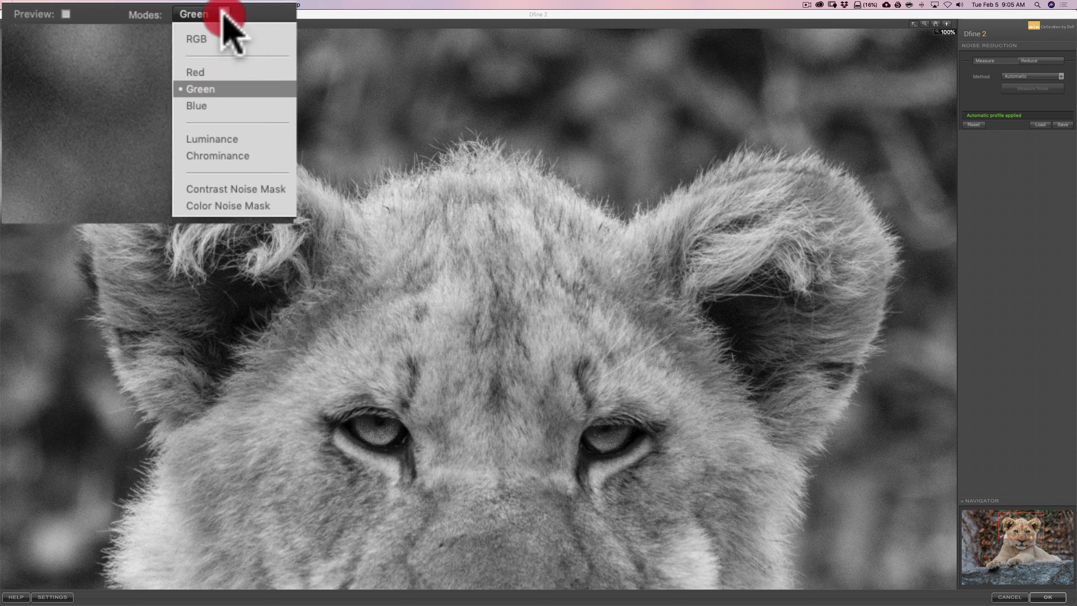
click(206, 107)
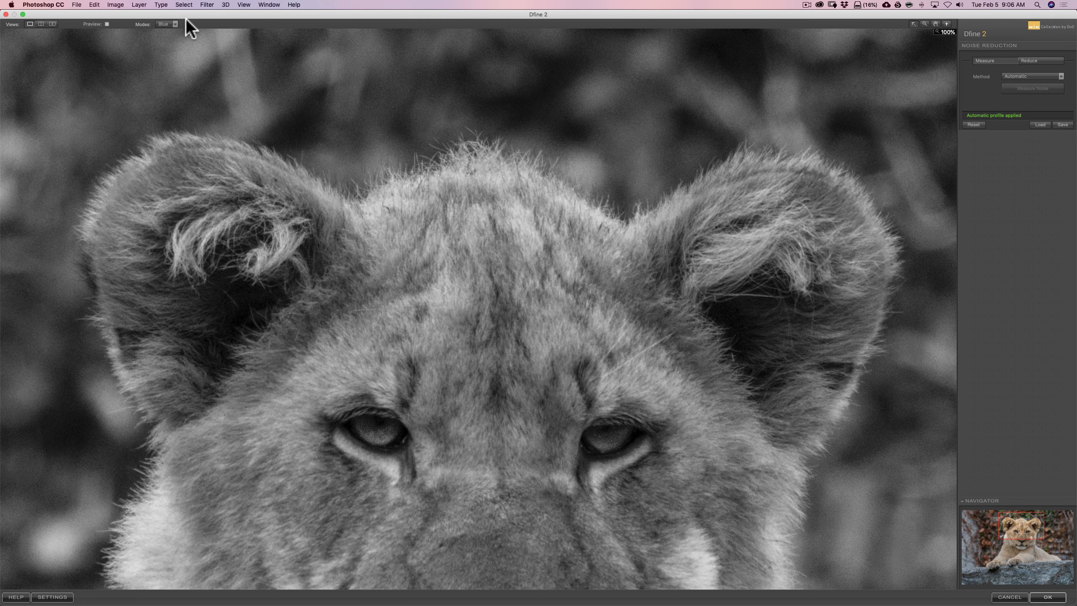
Examine the Control Points and Color Ranges methods for reducing noise, and return to the Measure settings
click(1036, 59)
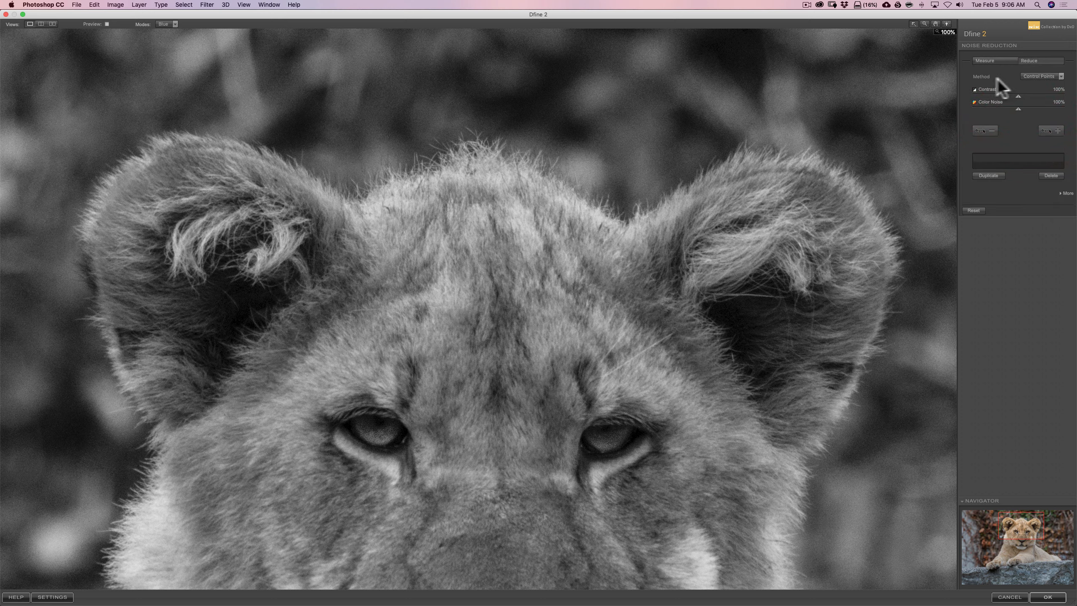
click(1037, 77)
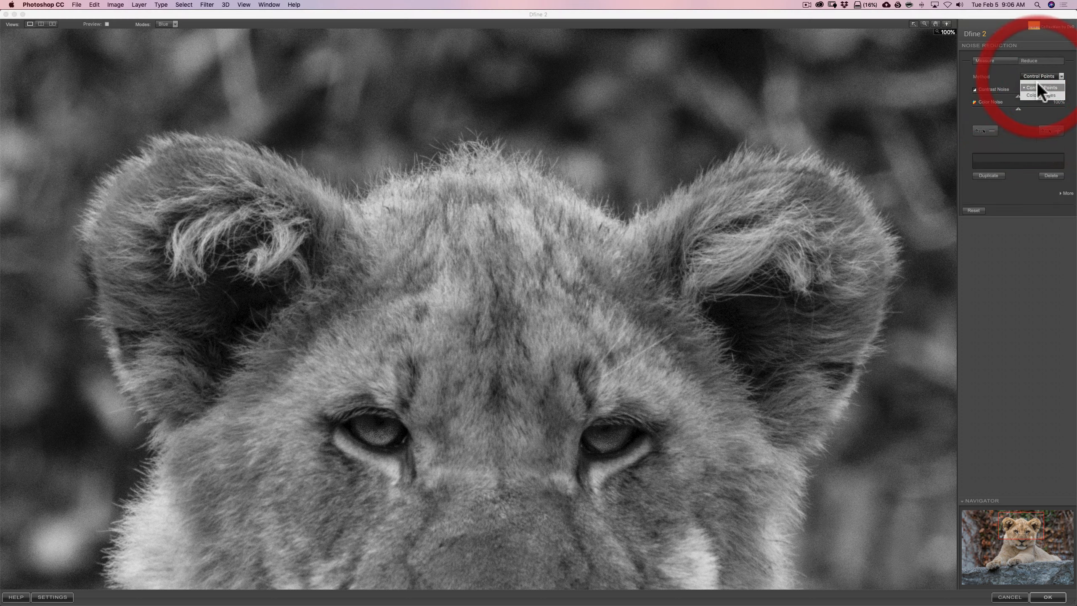
click(1038, 95)
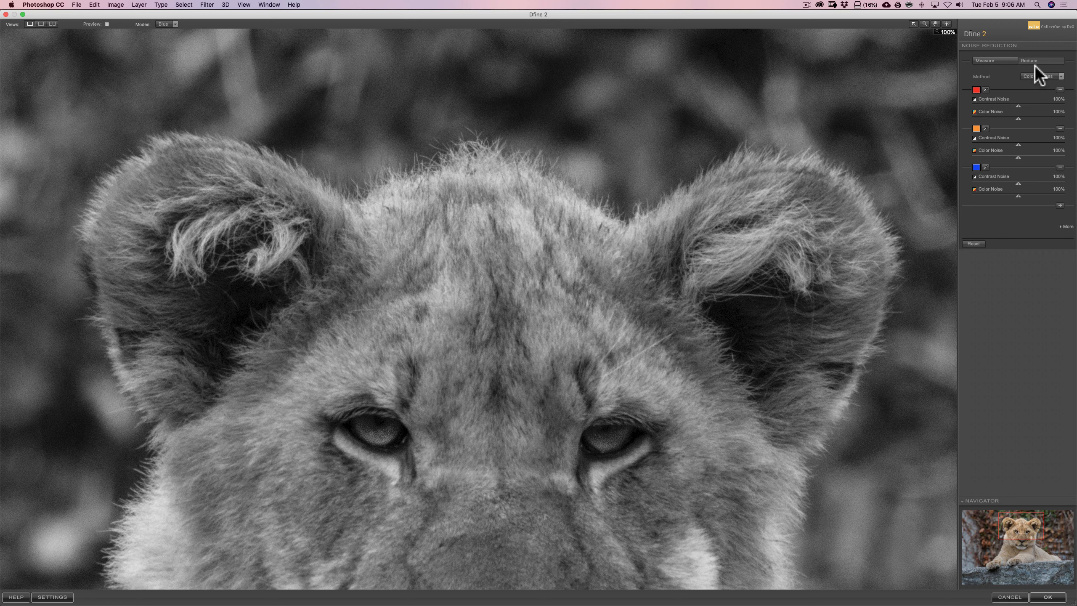
click(1042, 75)
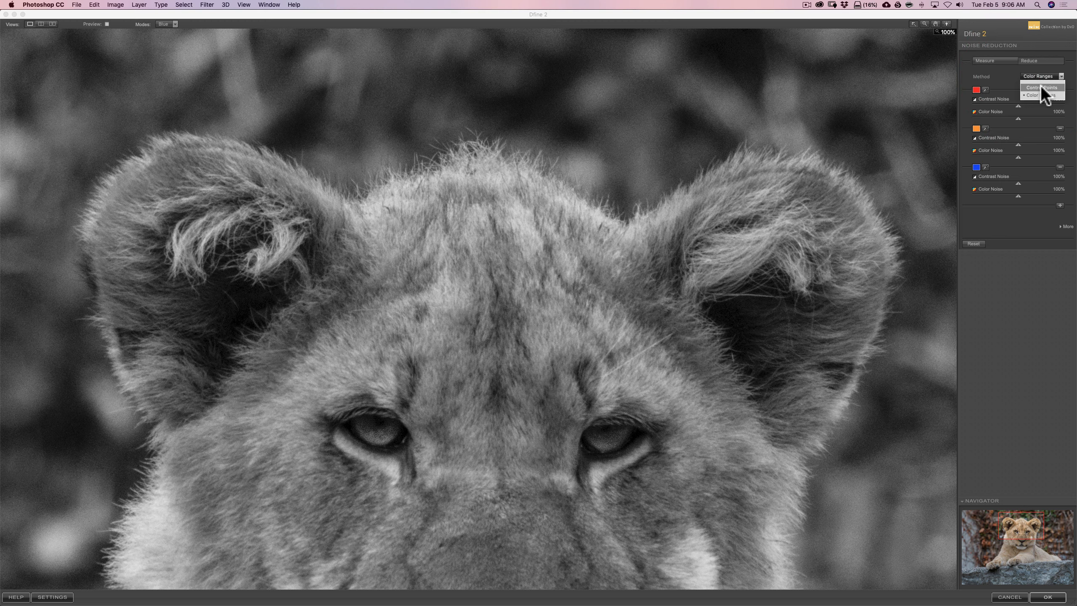
click(1041, 87)
click(990, 60)
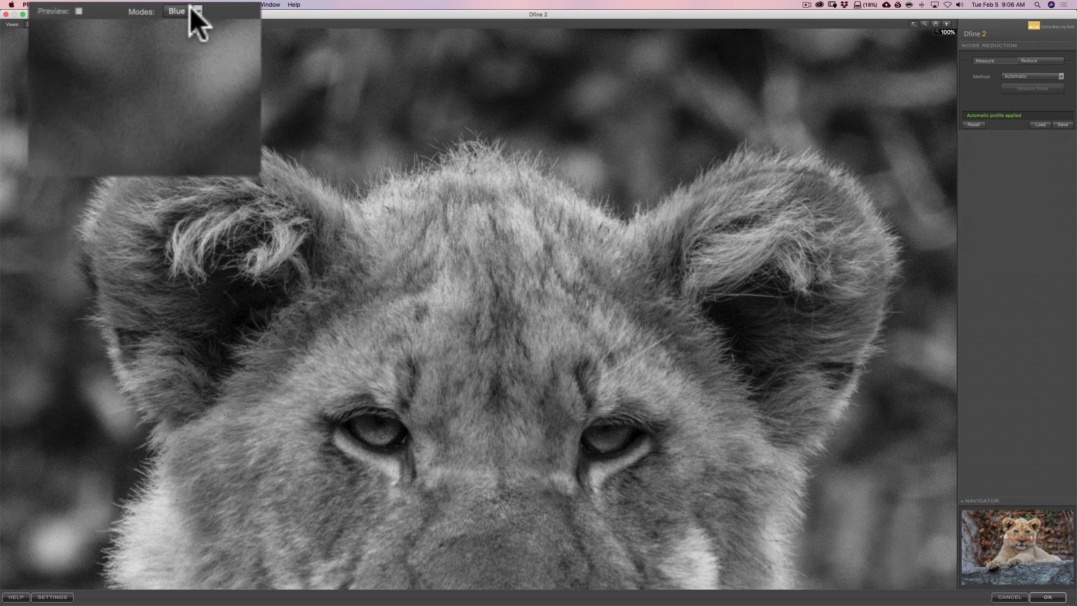
Inspect the unprocessed photo around the cub's head in the Luminance and Chrominance view modes
click(174, 24)
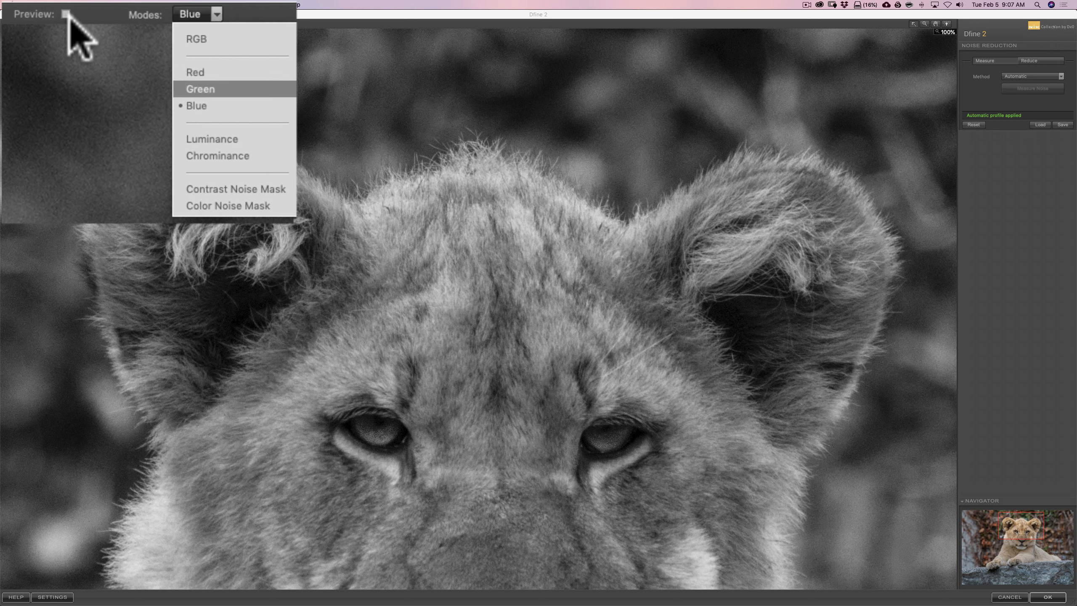
click(202, 137)
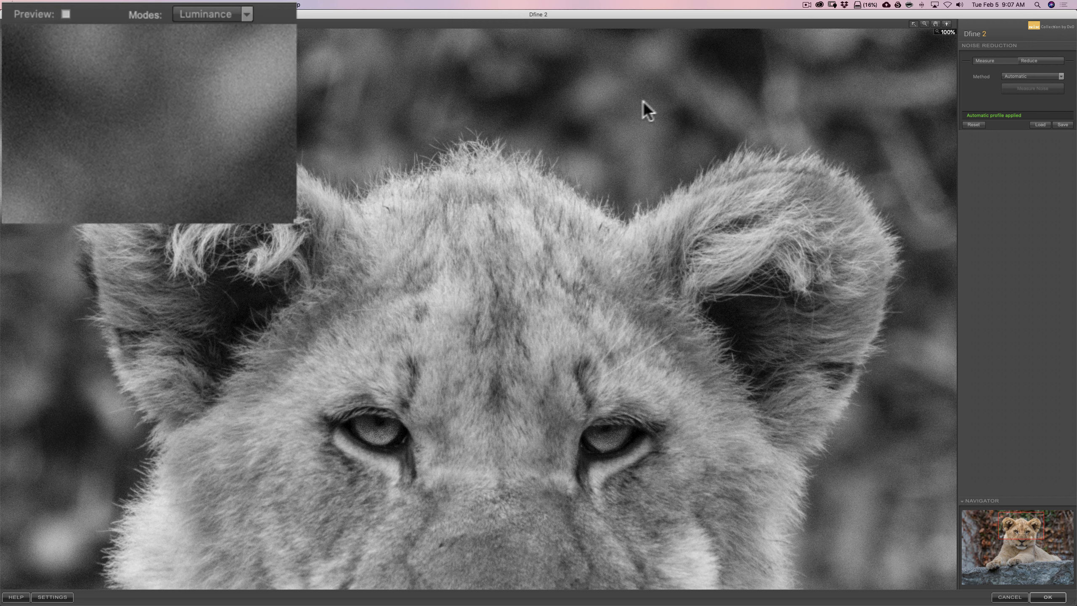
click(245, 14)
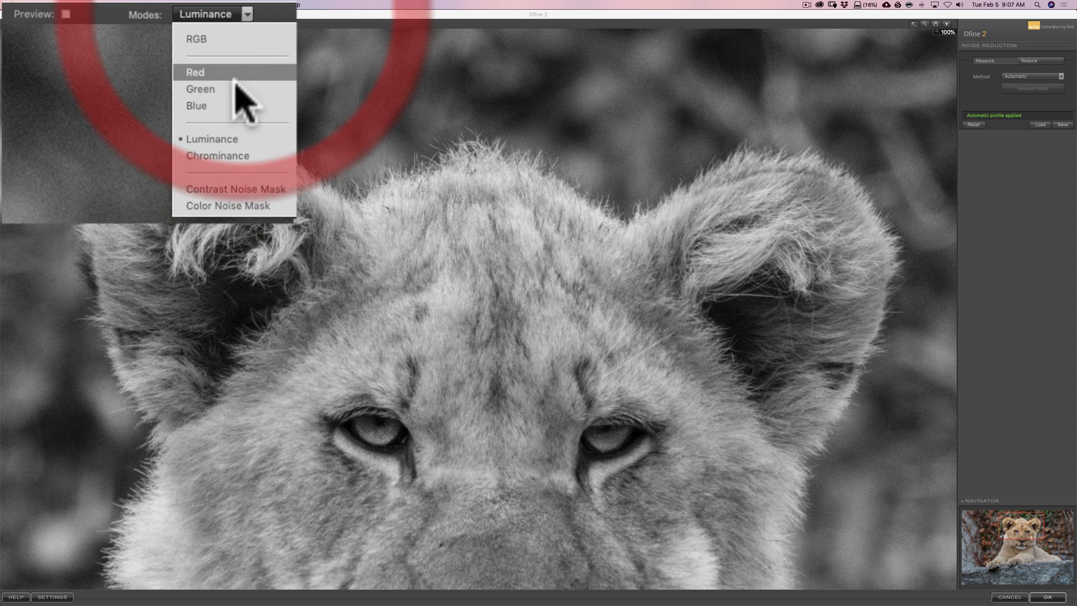
click(228, 154)
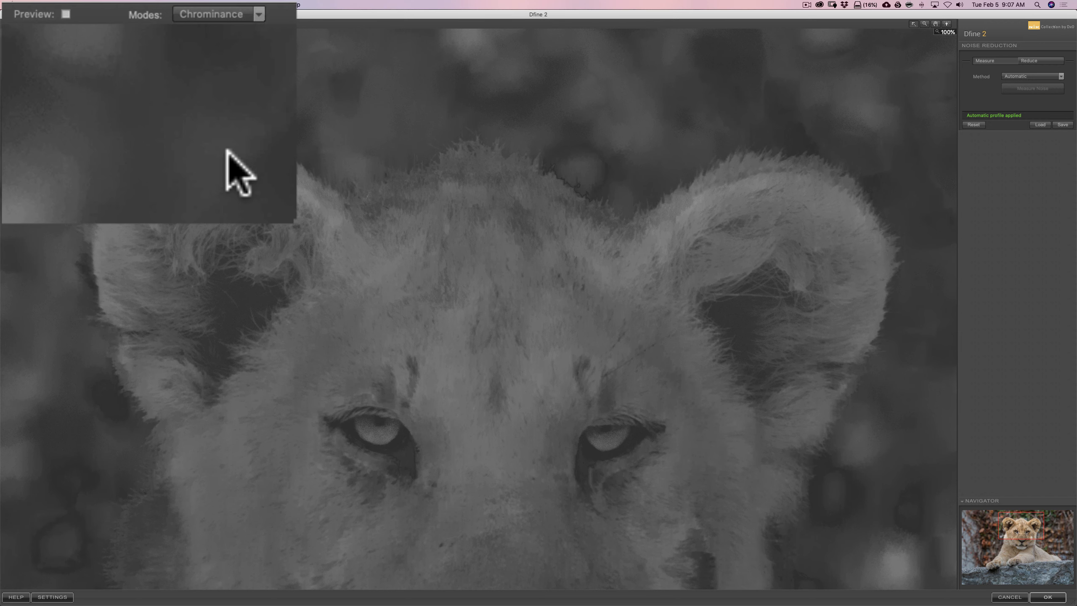
scroll(433, 101, up, 2)
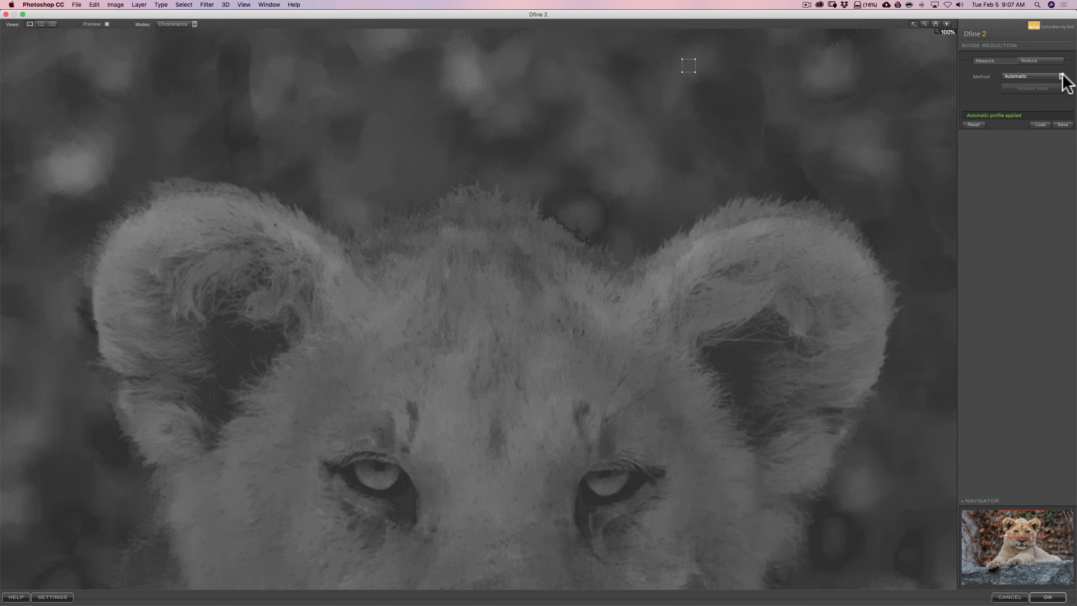
Switch the noise measurement method to Manual and set the Color Noise reduction to 0%
click(1062, 78)
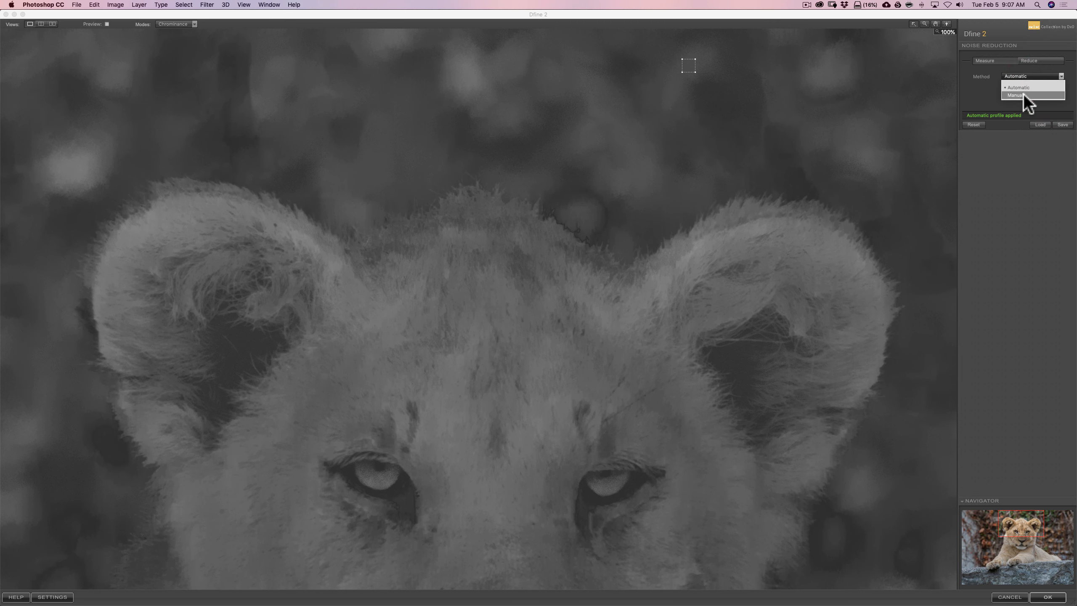
click(1024, 90)
click(1055, 77)
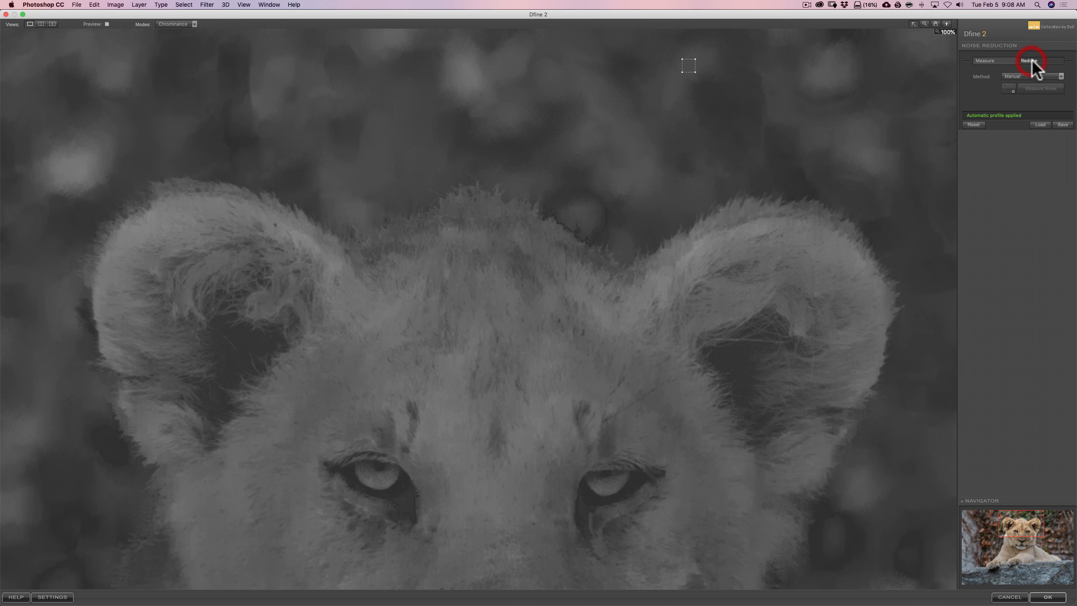
click(1032, 58)
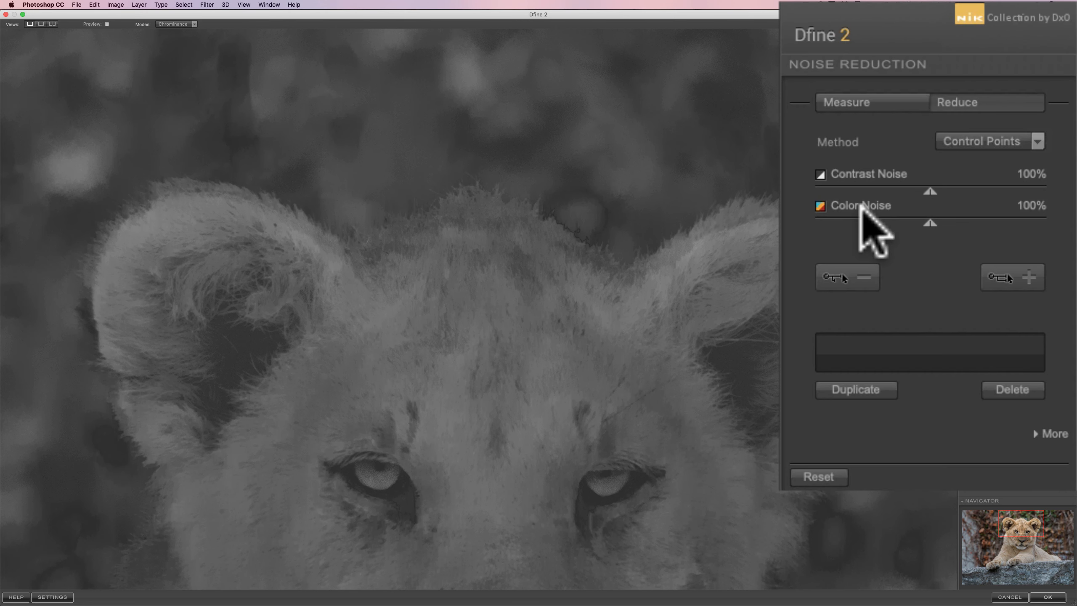
drag(926, 220, 776, 217)
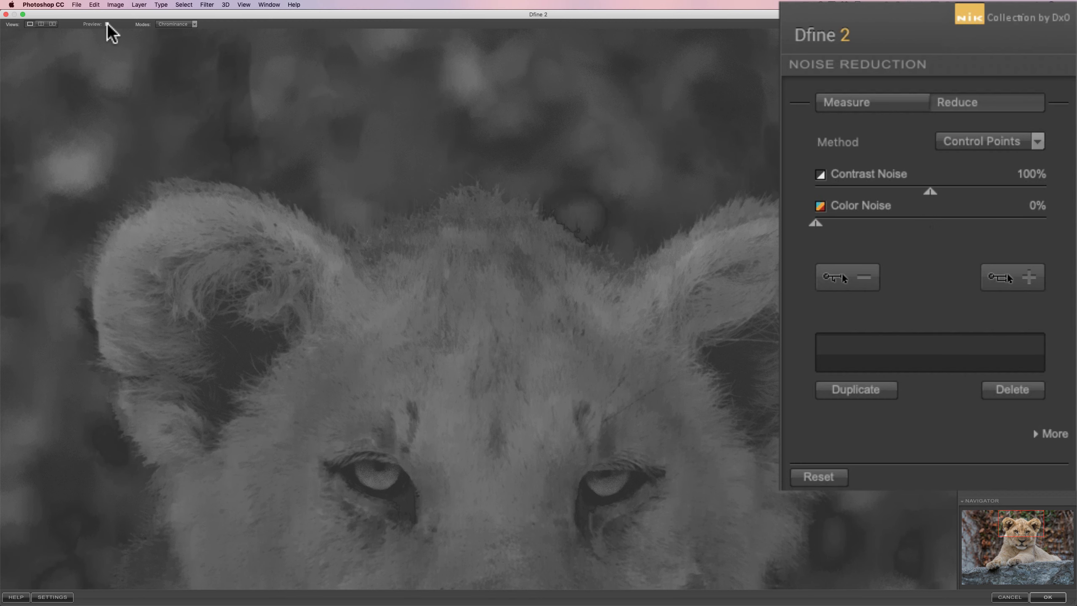
Return the view to RGB mode and turn the noise-reduction preview back on
click(174, 24)
click(170, 35)
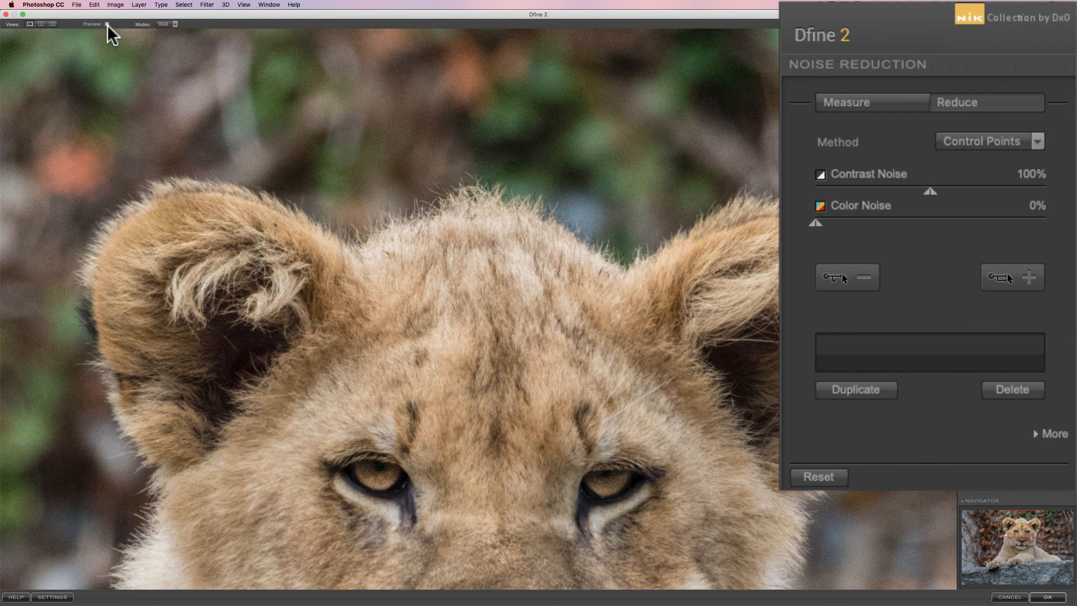
click(108, 24)
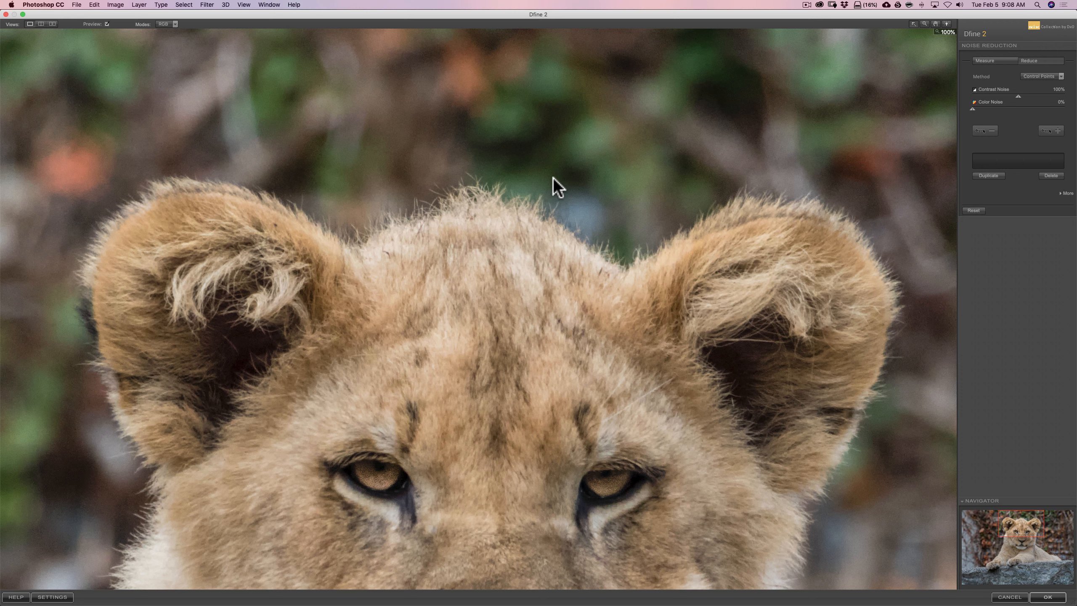
click(174, 24)
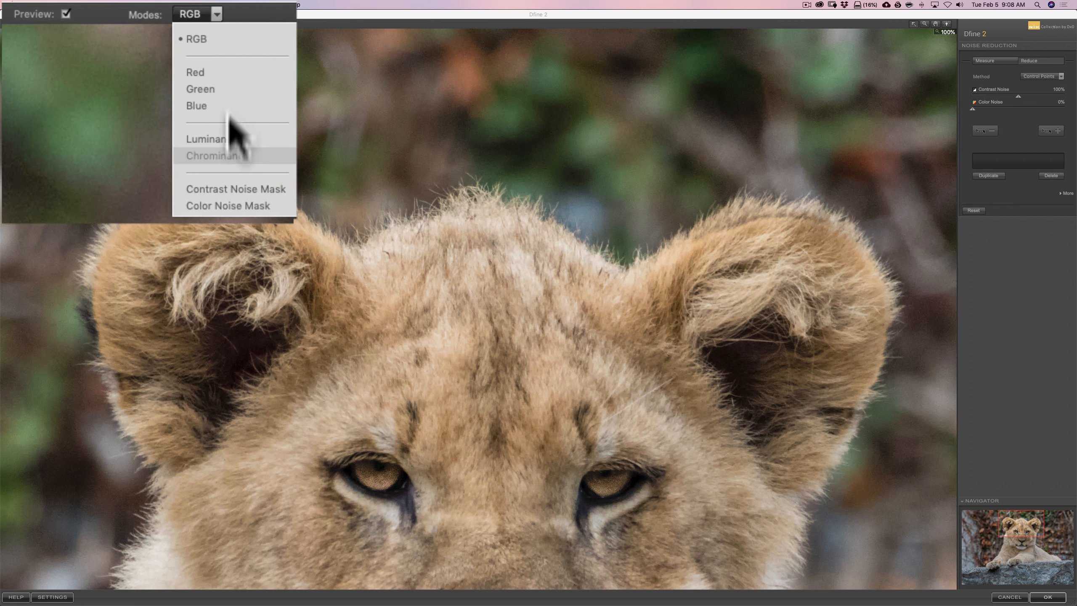
click(259, 17)
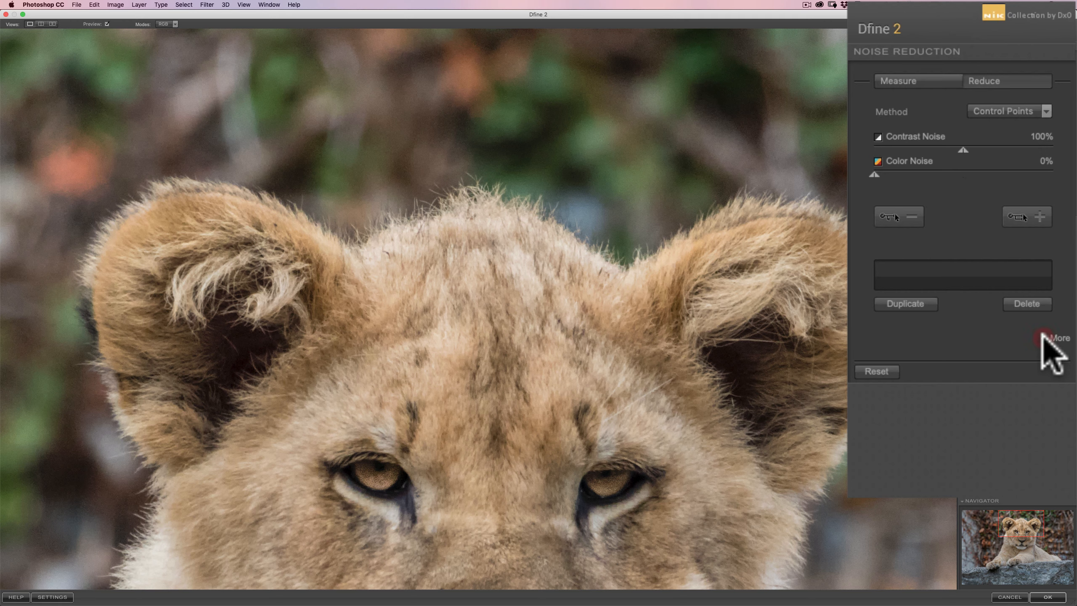
Enable Edge Preservation at 19% and JPEG Artifact Reduction in the additional reduction options
click(1043, 336)
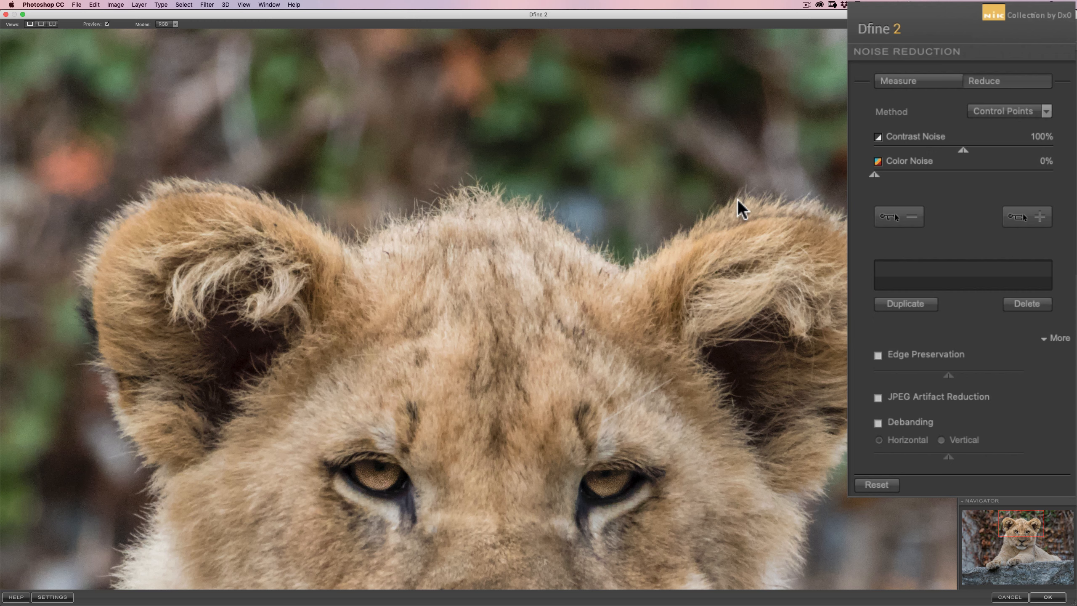
click(877, 355)
drag(949, 373, 1054, 375)
drag(1023, 375, 904, 376)
click(878, 398)
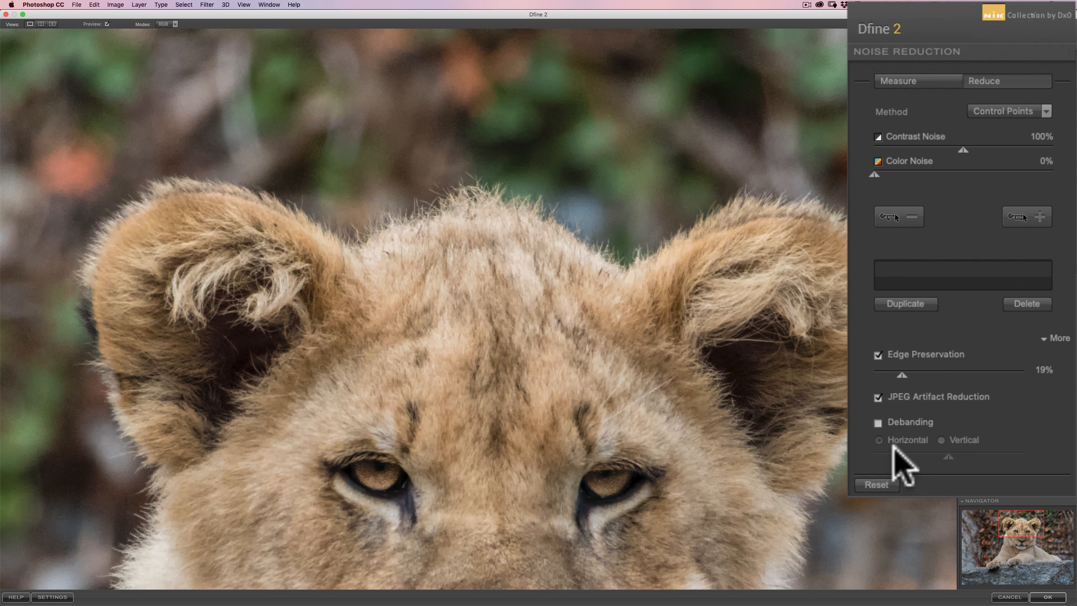
Enable Debanding at 200%, comparing the Vertical and Horizontal directions and finishing on Horizontal
click(878, 423)
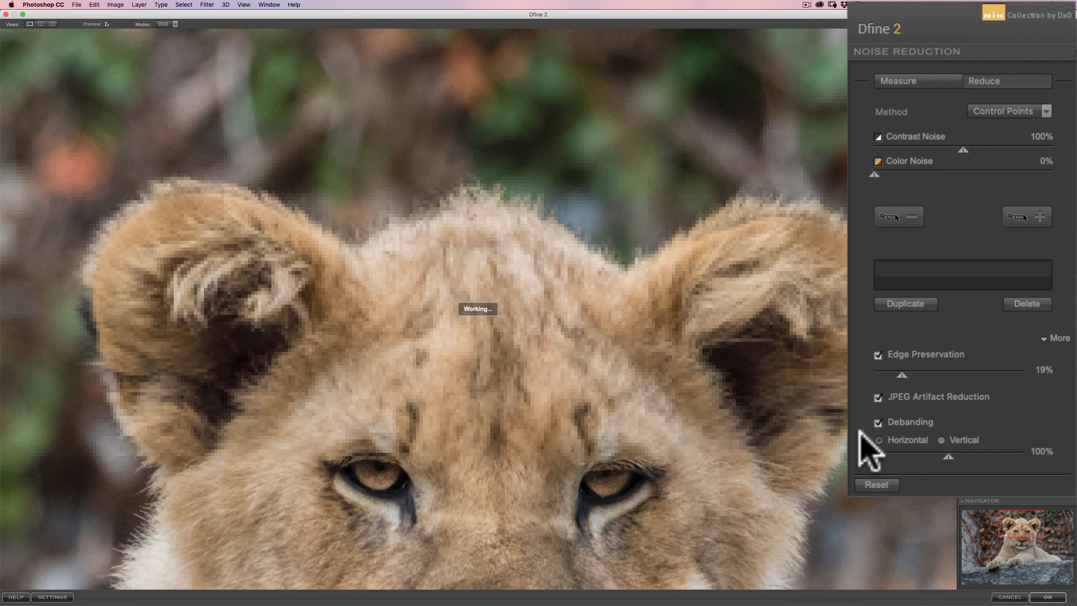
click(940, 440)
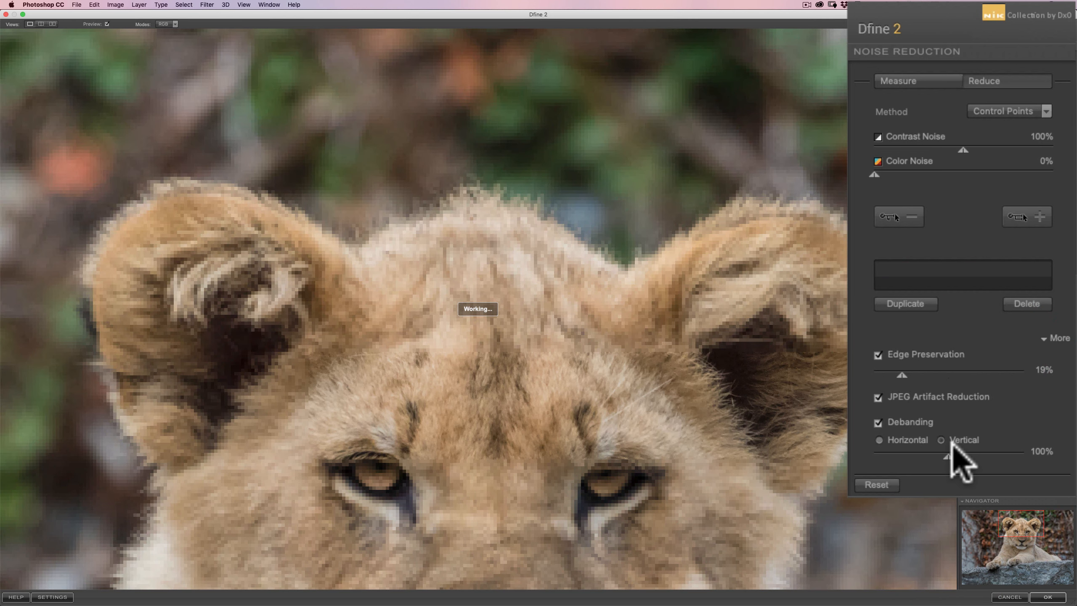
click(878, 440)
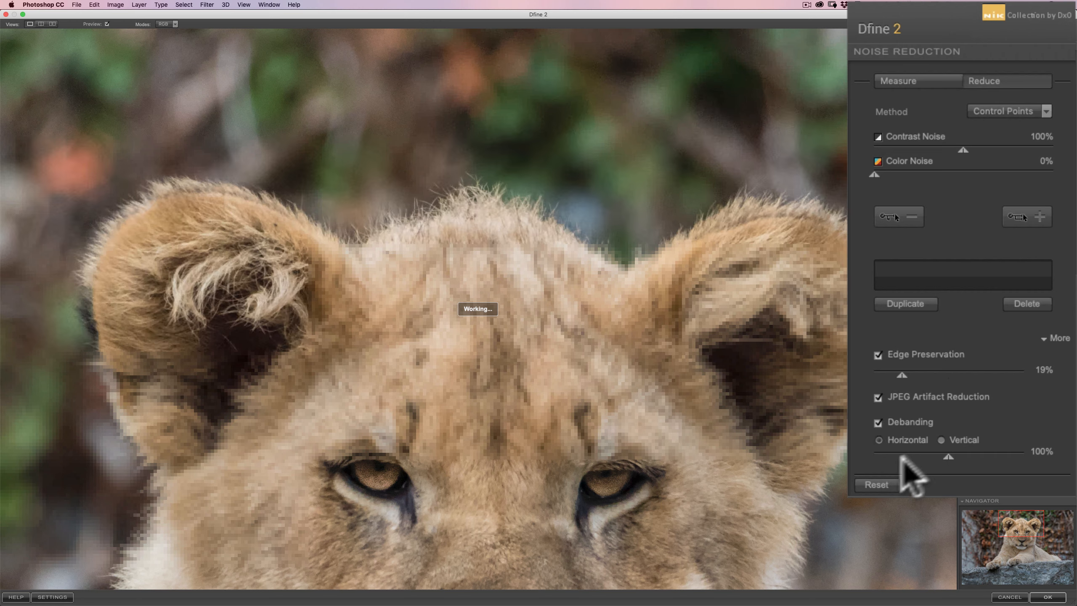
click(941, 440)
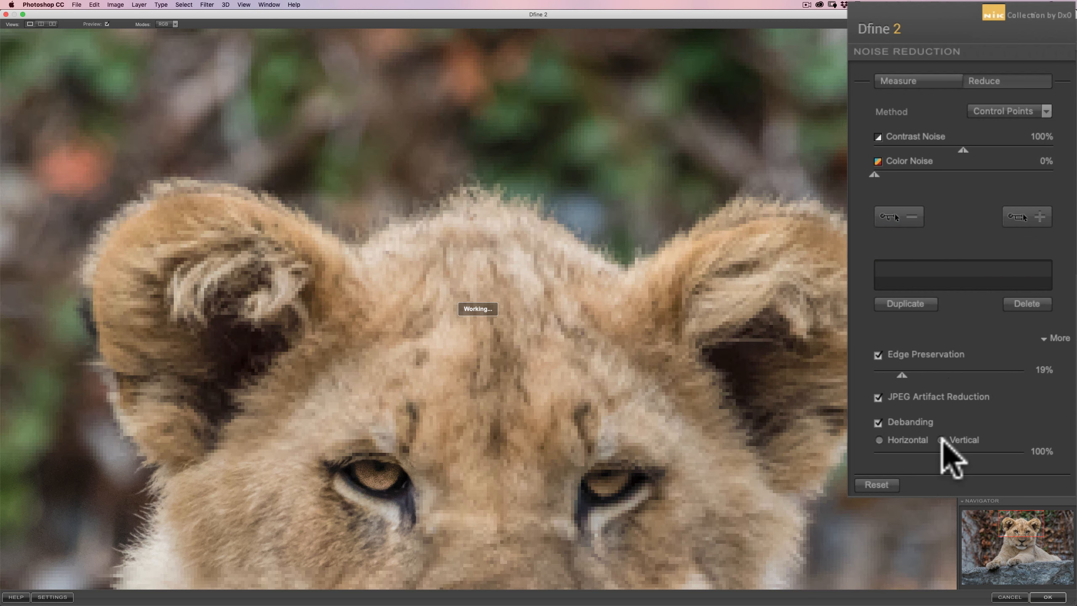
drag(971, 453, 1025, 456)
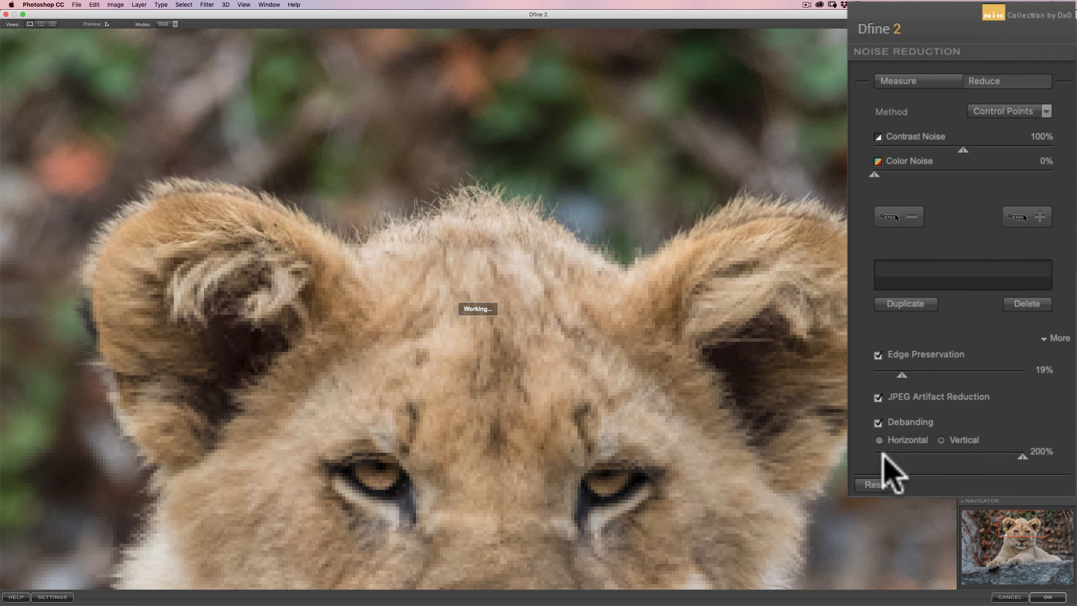
click(880, 441)
click(942, 440)
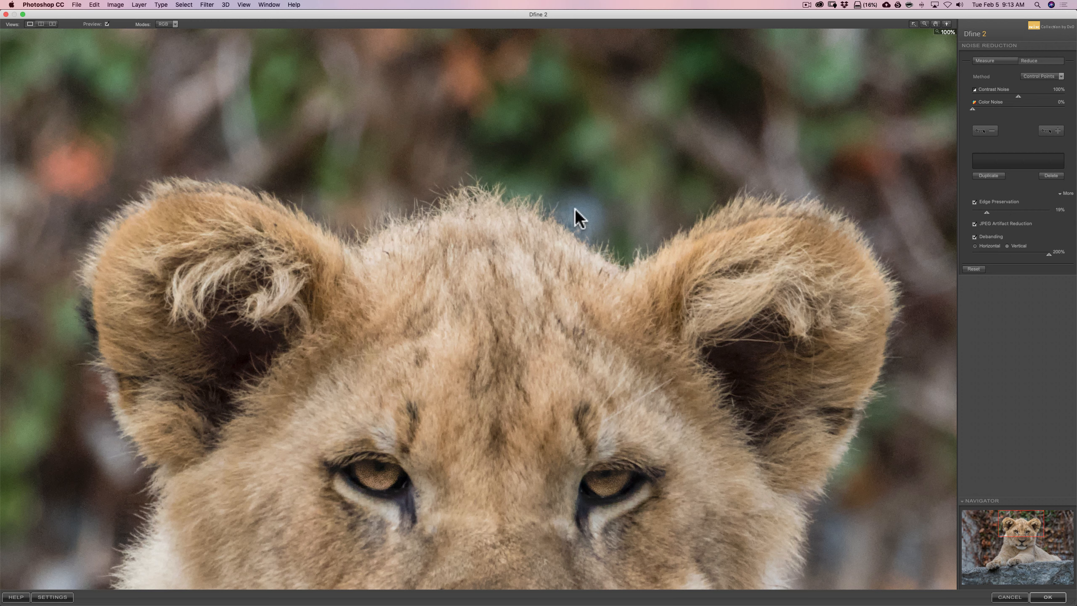
Apply the Dfine 2 noise reduction to the lion cub photo as a Smart Filter
click(527, 195)
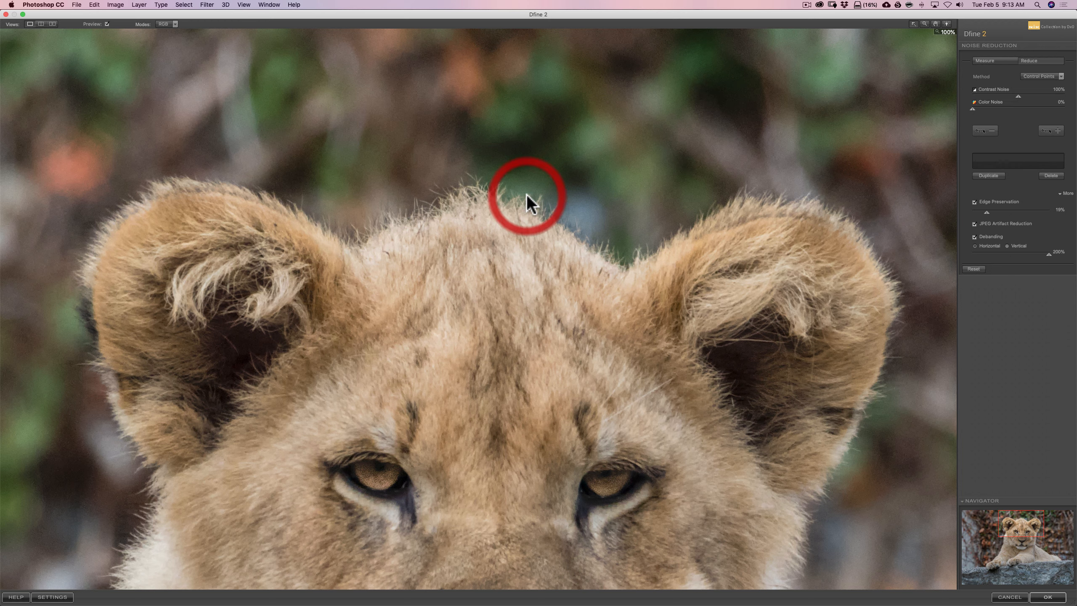
click(521, 190)
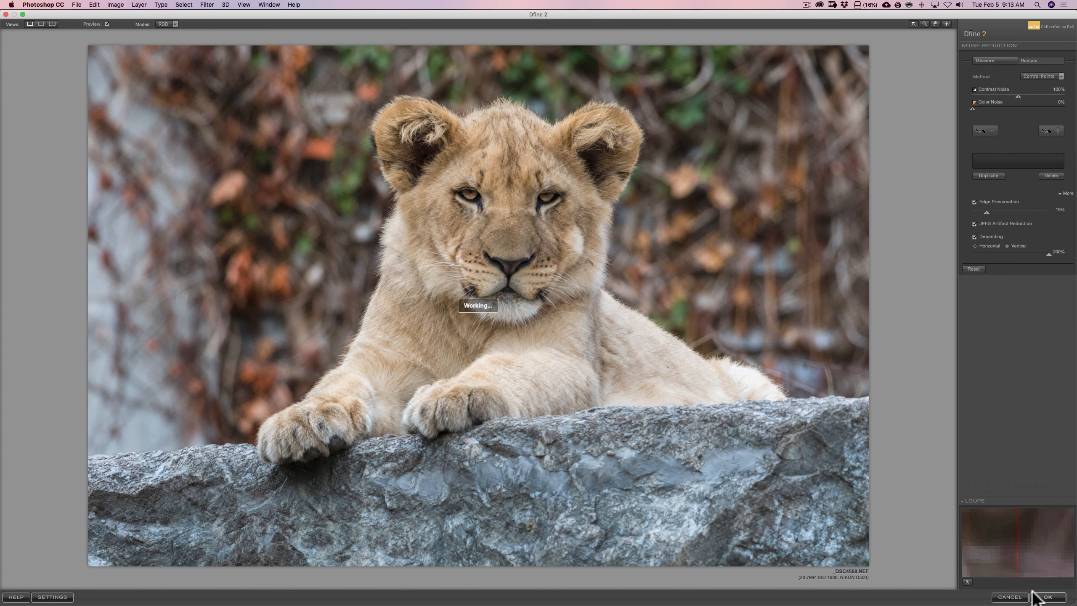
click(1047, 597)
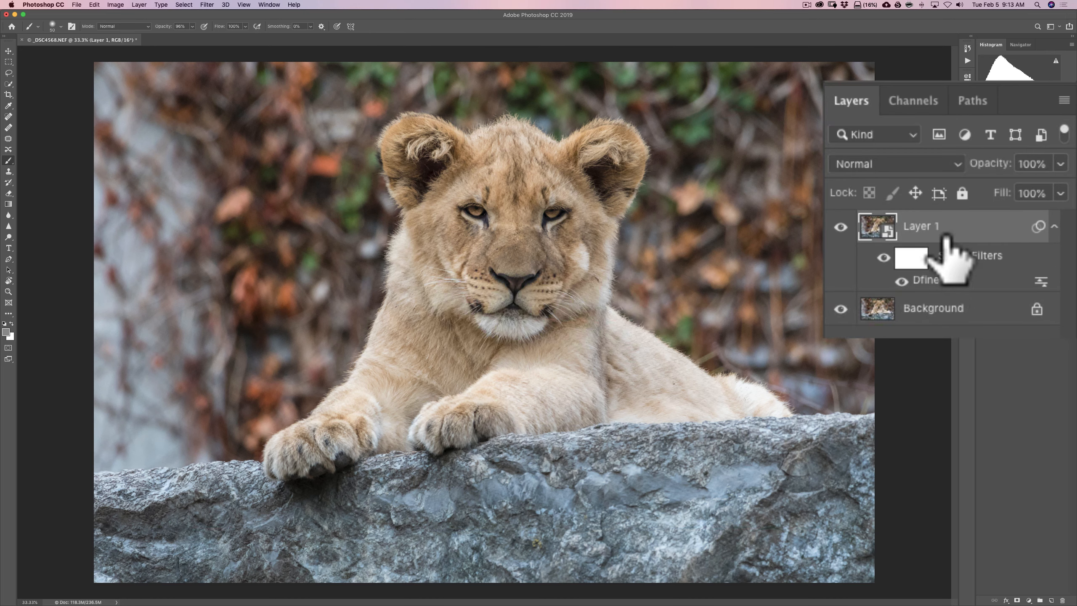
Paint black over the cub's face on the Smart Filters mask with the Brush enlarged to 500 px
click(911, 258)
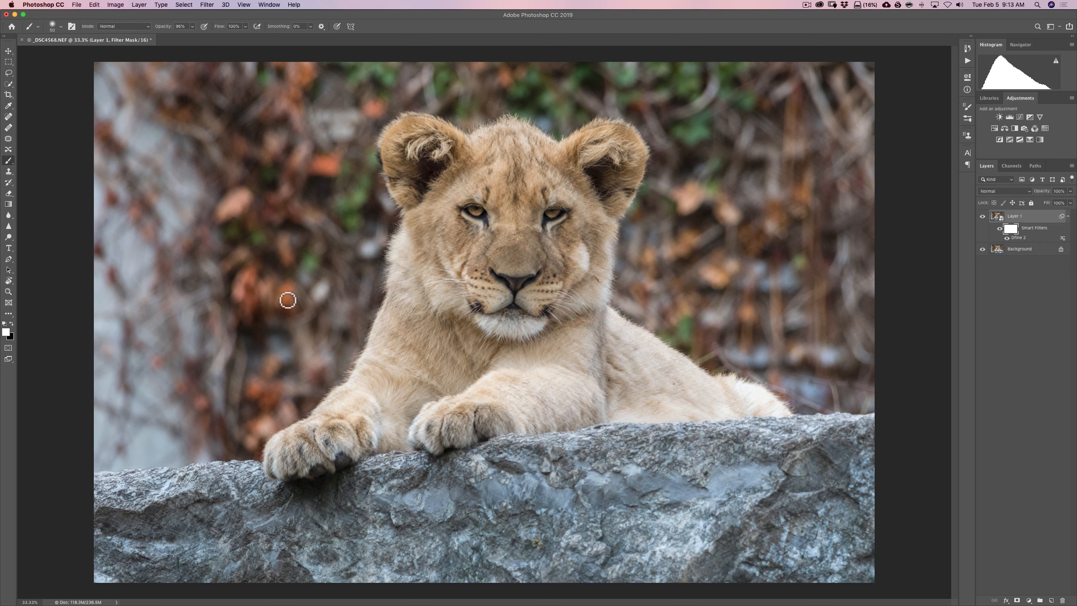
key(b)
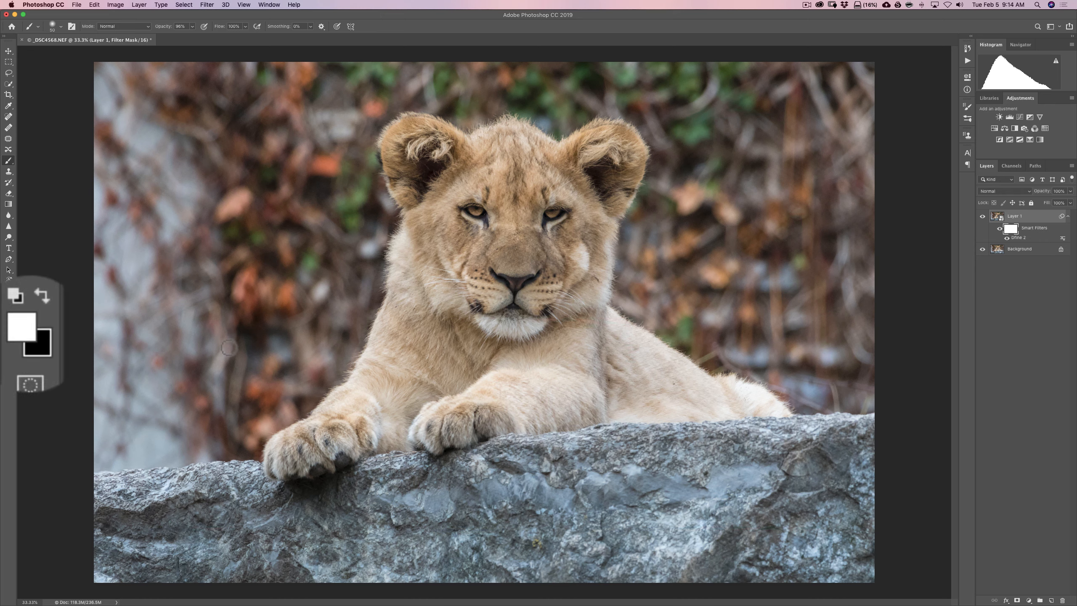
key(x)
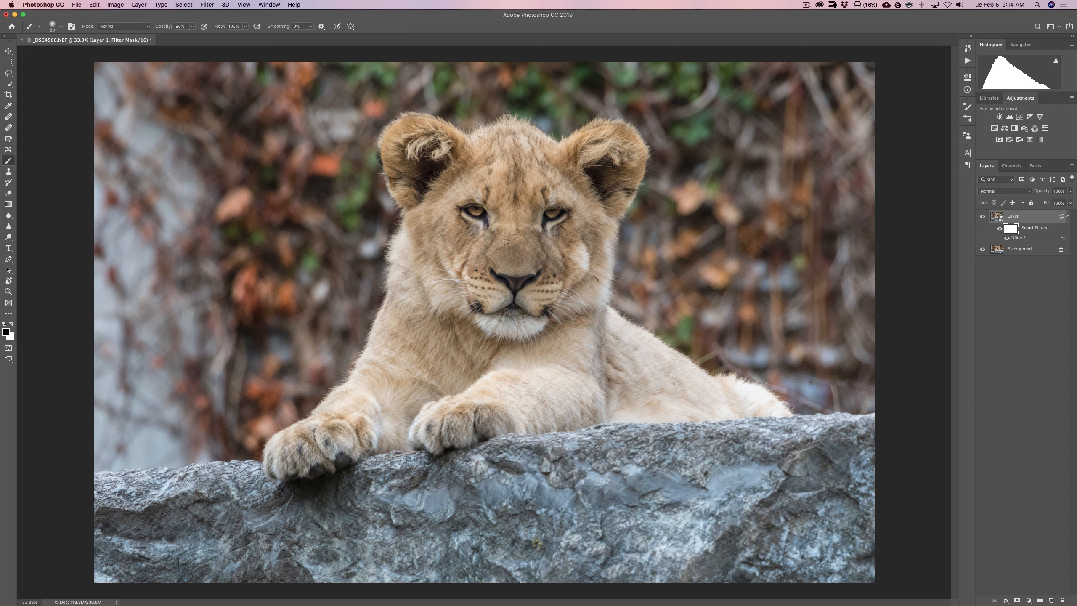
key(bracketright)
key(bracketright)
key(bracketright)
key(bracketright)
key(bracketright)
key(bracketright)
key(bracketright)
key(bracketright)
key(bracketright)
key(bracketright)
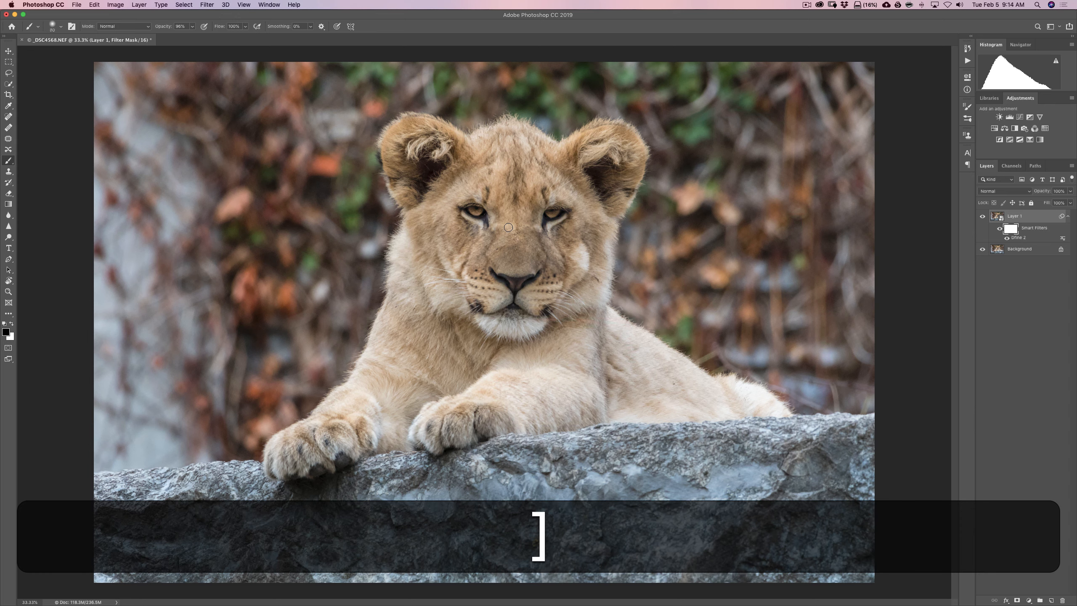
key(bracketright)
key(bracketright)
key(bracketright)
mouse_move(499, 245)
mouse_down()
mouse_move(470, 292)
mouse_move(514, 254)
mouse_move(531, 256)
mouse_up()
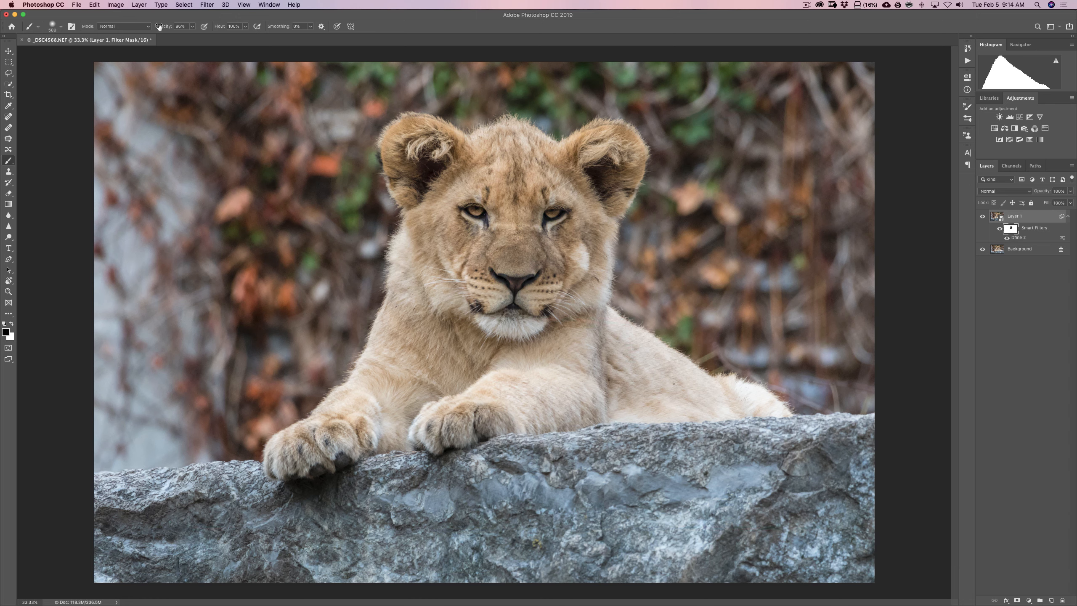
Repaint the cub's face on the filter mask at 100% brush opacity and view the mask on its own
drag(159, 27, 229, 27)
mouse_move(495, 247)
mouse_down()
mouse_move(489, 263)
mouse_move(508, 249)
mouse_move(484, 233)
mouse_move(487, 218)
mouse_move(503, 270)
mouse_move(577, 267)
mouse_move(543, 223)
mouse_move(447, 180)
mouse_move(450, 271)
mouse_move(532, 260)
mouse_up()
key(alt)
alt+click(1010, 229)
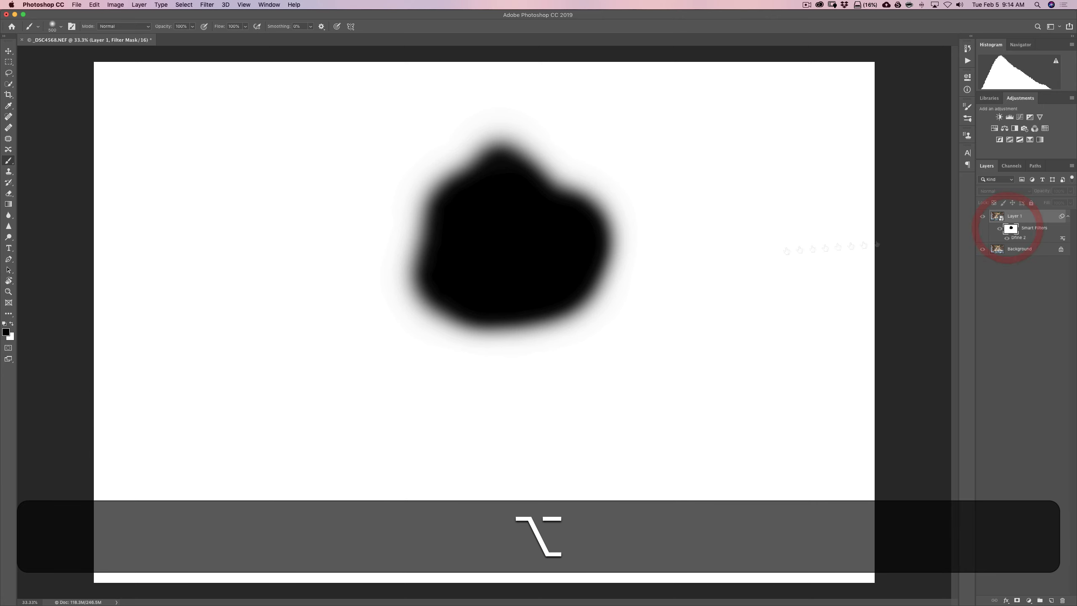
alt+click(1010, 229)
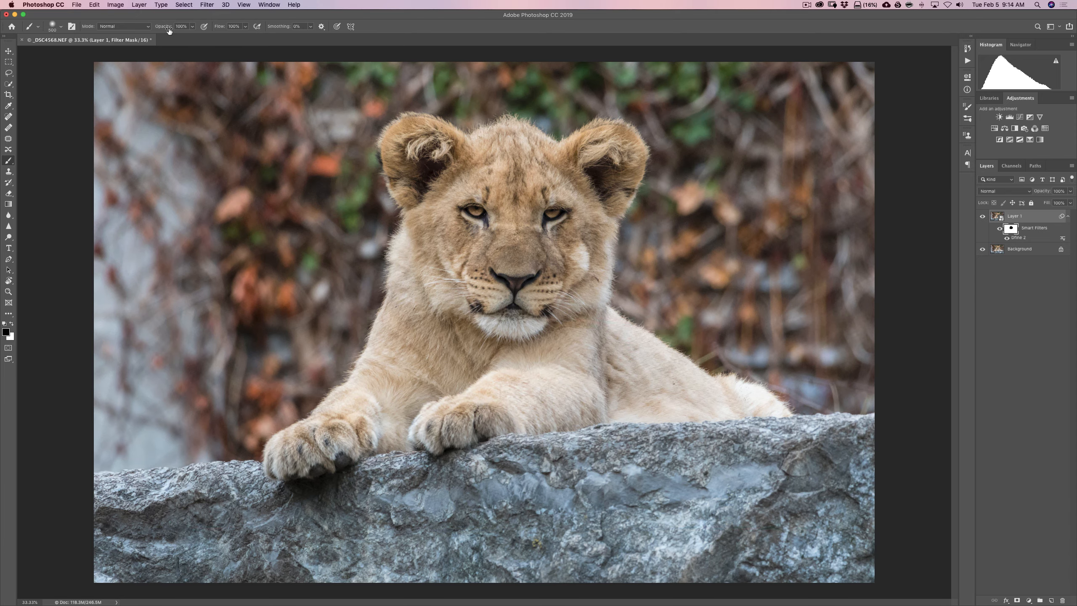
Replace the black mask painting with strokes at 50% brush opacity over the cub's face, and view the mask on its own
key(super+z)
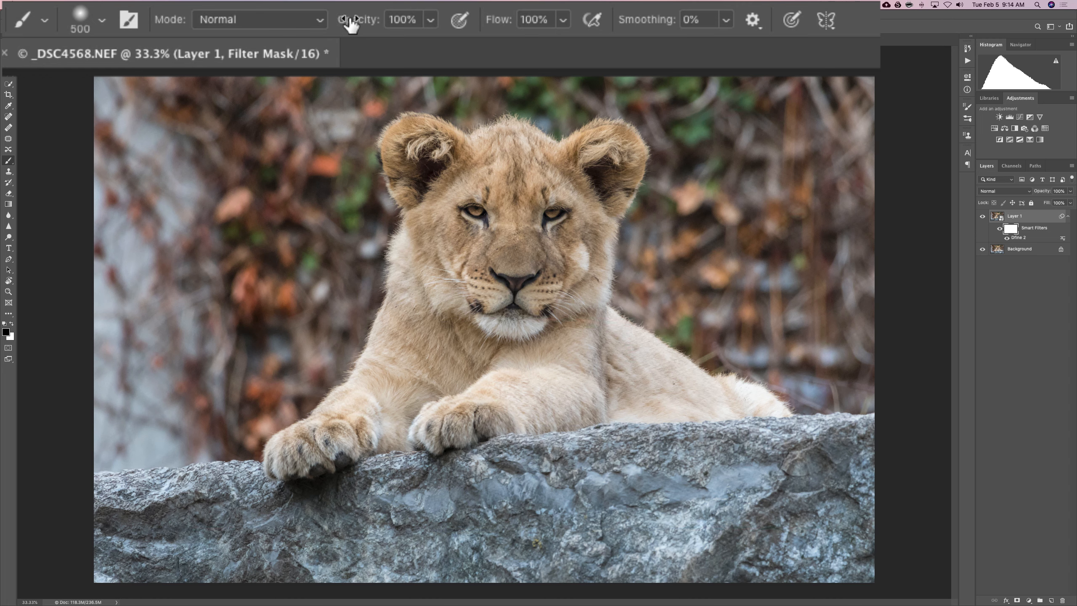
drag(354, 19, 289, 20)
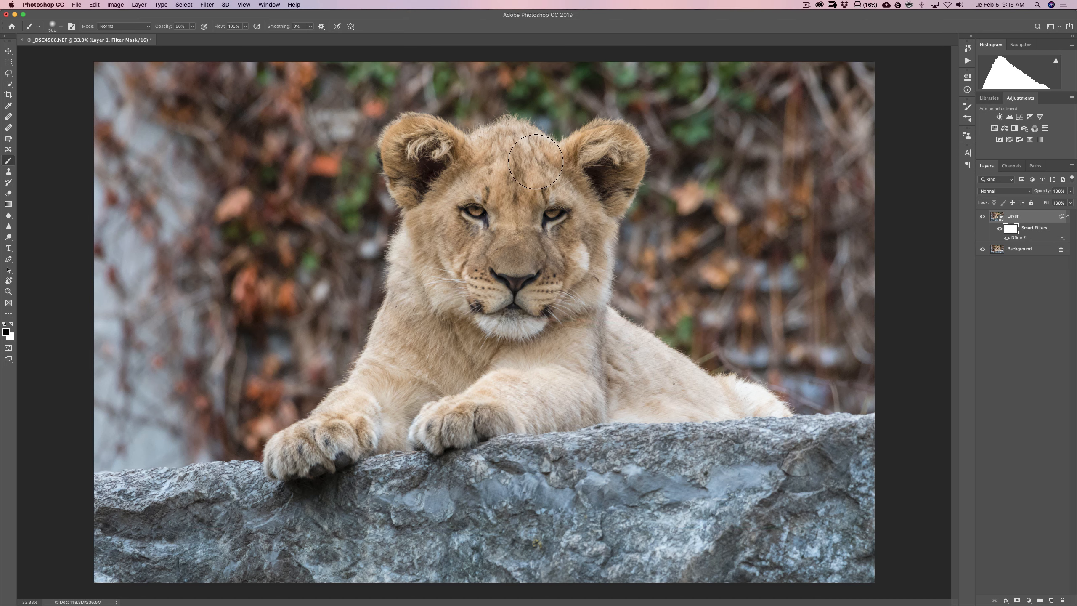
mouse_move(535, 161)
mouse_down()
mouse_move(439, 186)
mouse_move(562, 192)
mouse_move(517, 231)
mouse_move(570, 275)
mouse_move(430, 280)
mouse_move(526, 350)
mouse_move(590, 307)
mouse_move(517, 313)
mouse_up()
key(alt)
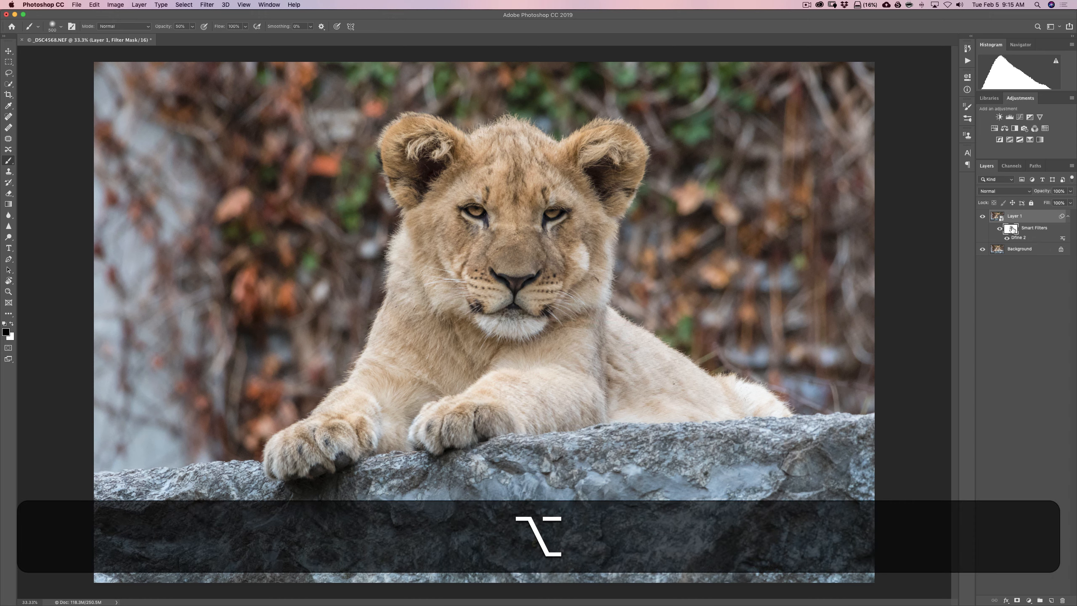
alt+click(1012, 230)
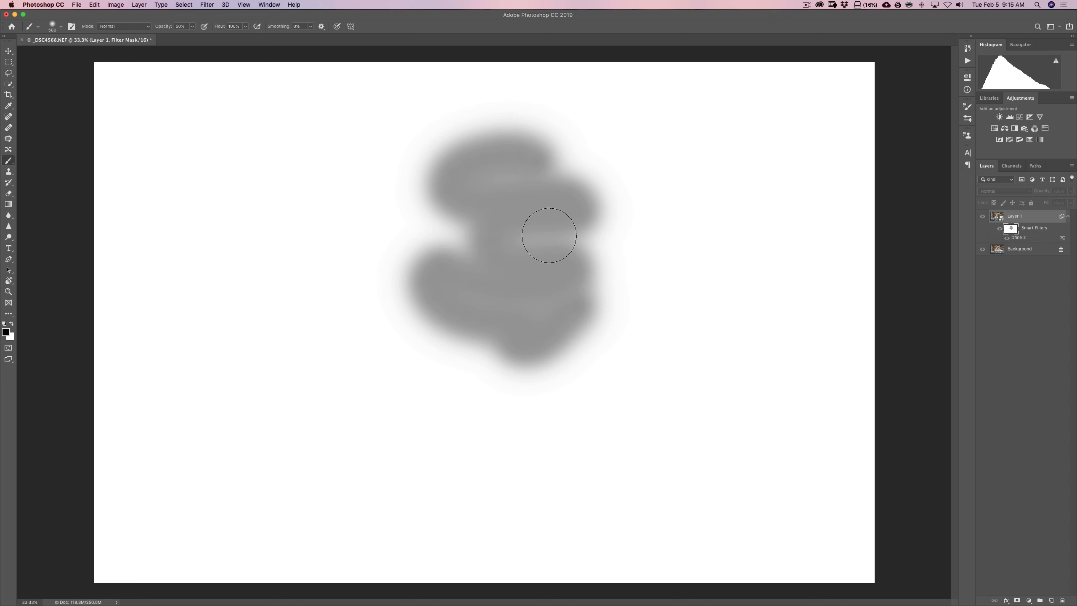
key(alt)
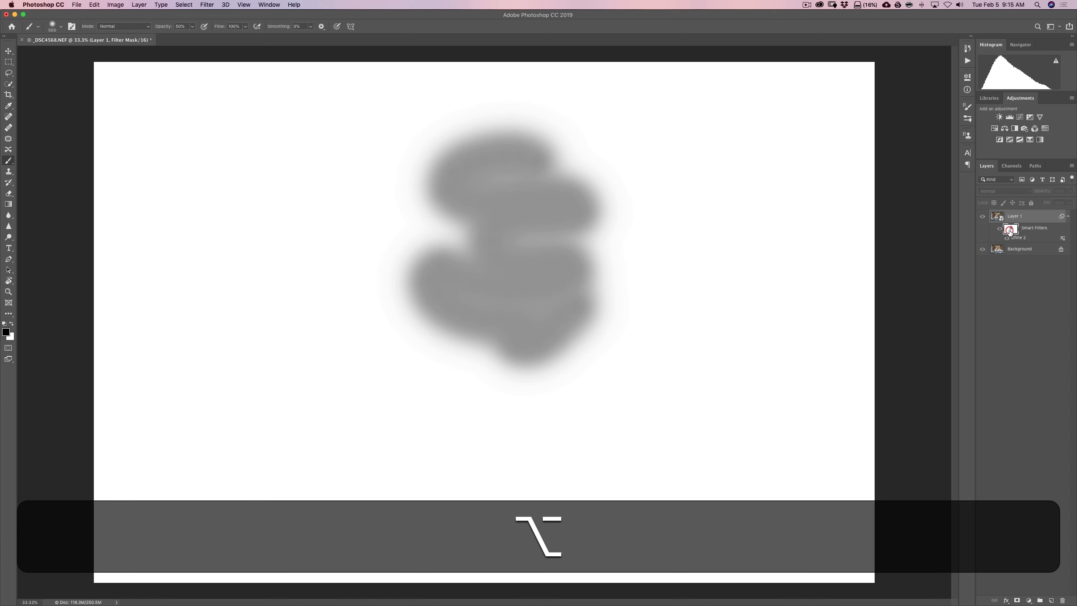
alt+click(1010, 231)
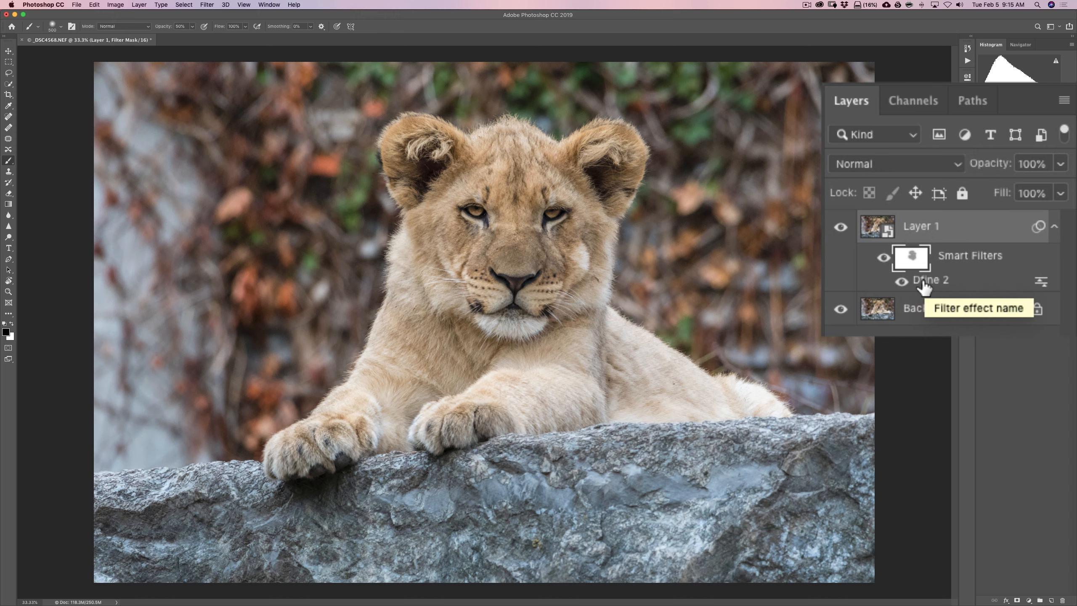
Reopen the Dfine 2 Smart Filter, turn off Edge Preservation, JPEG Artifact Reduction and Debanding, and reapply it
double_click(1015, 239)
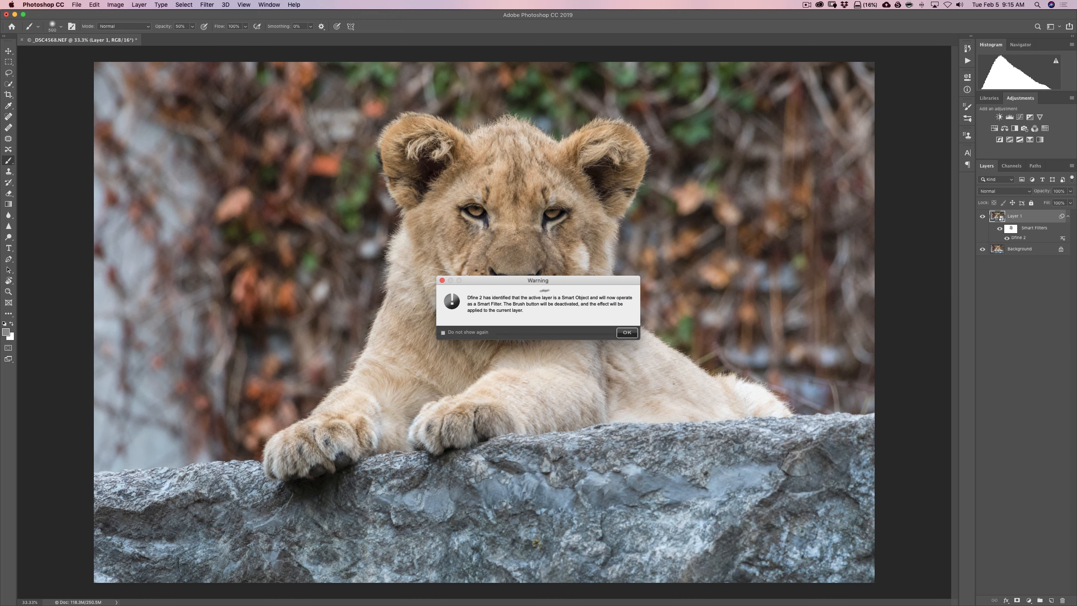
click(627, 333)
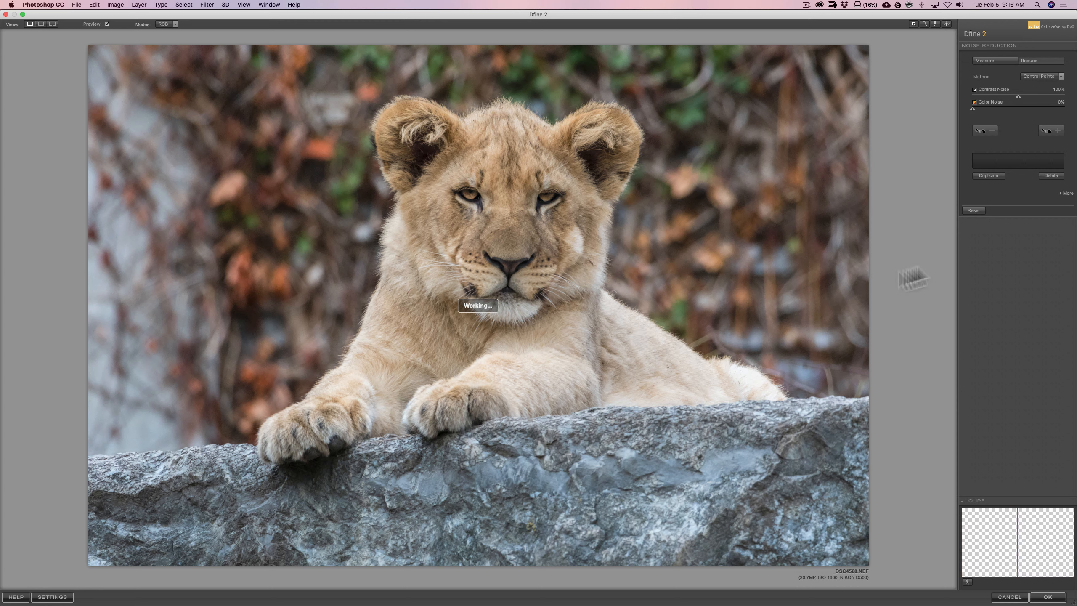
click(1060, 194)
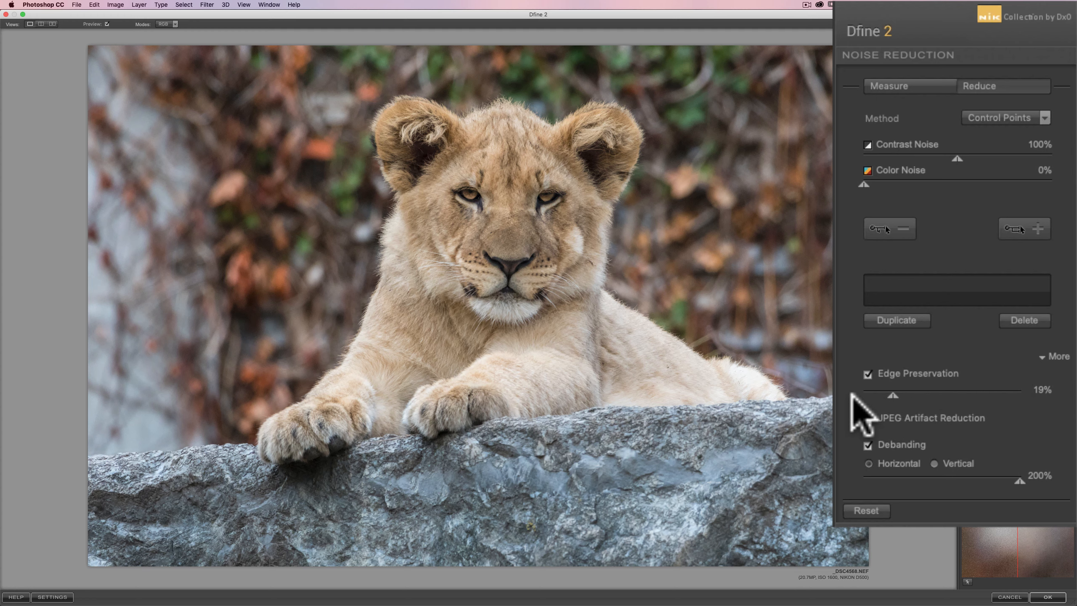
click(868, 375)
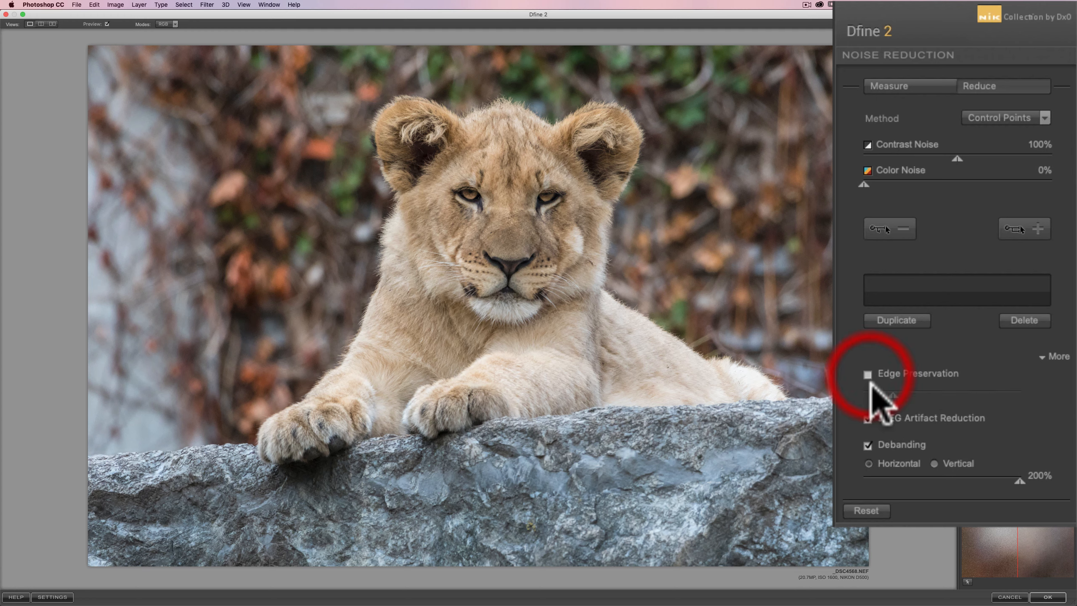
click(867, 419)
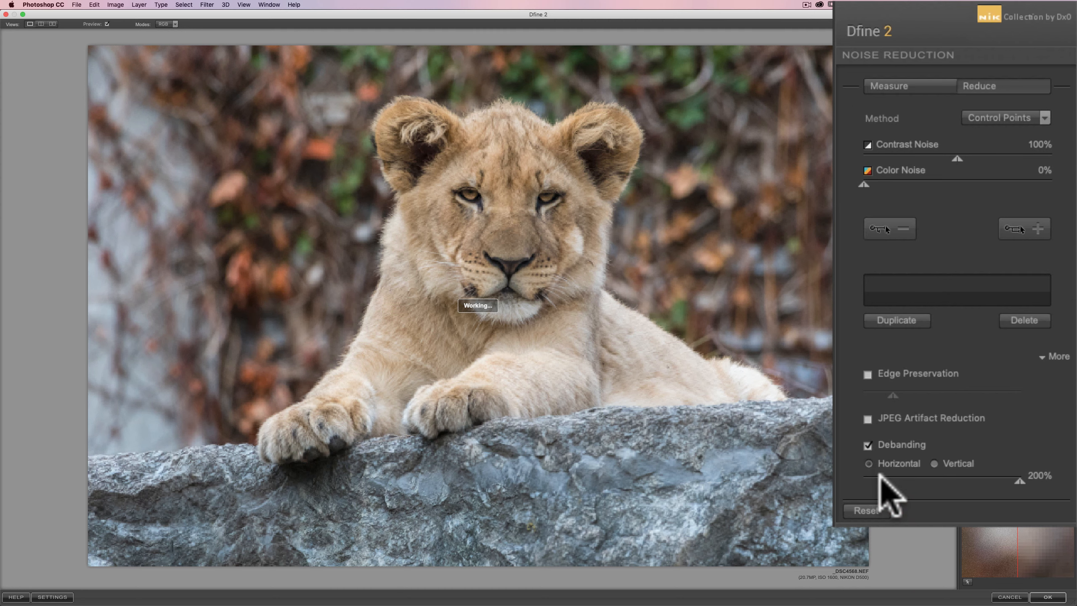
click(868, 446)
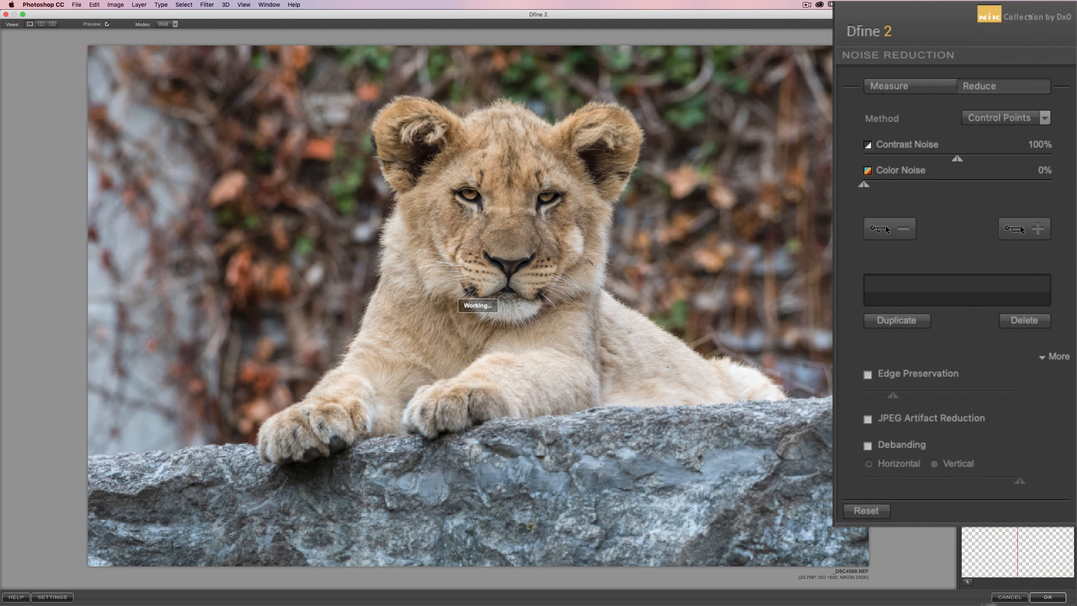
click(1052, 599)
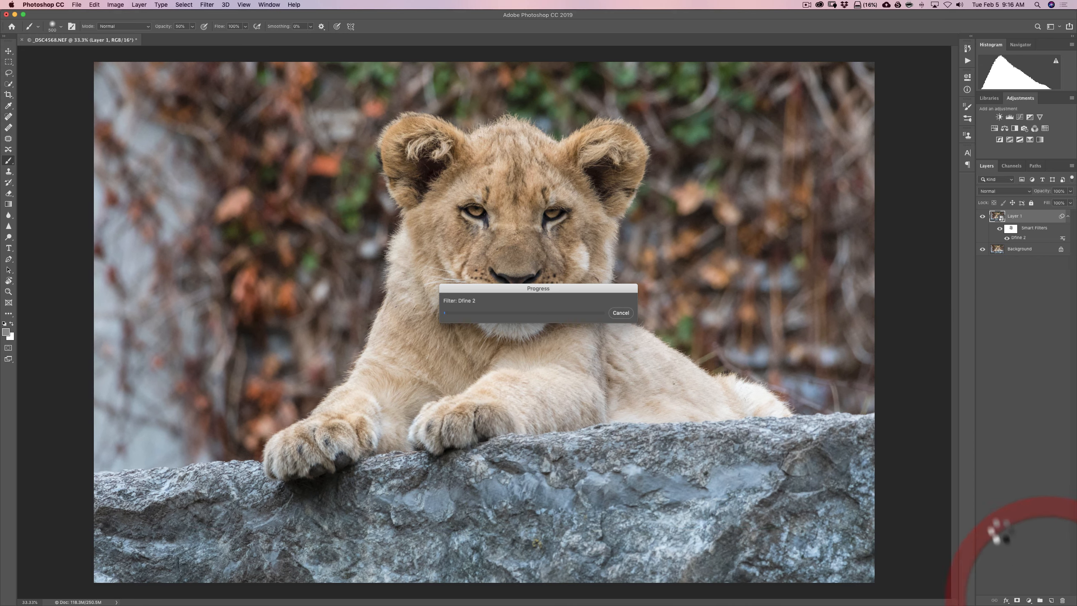